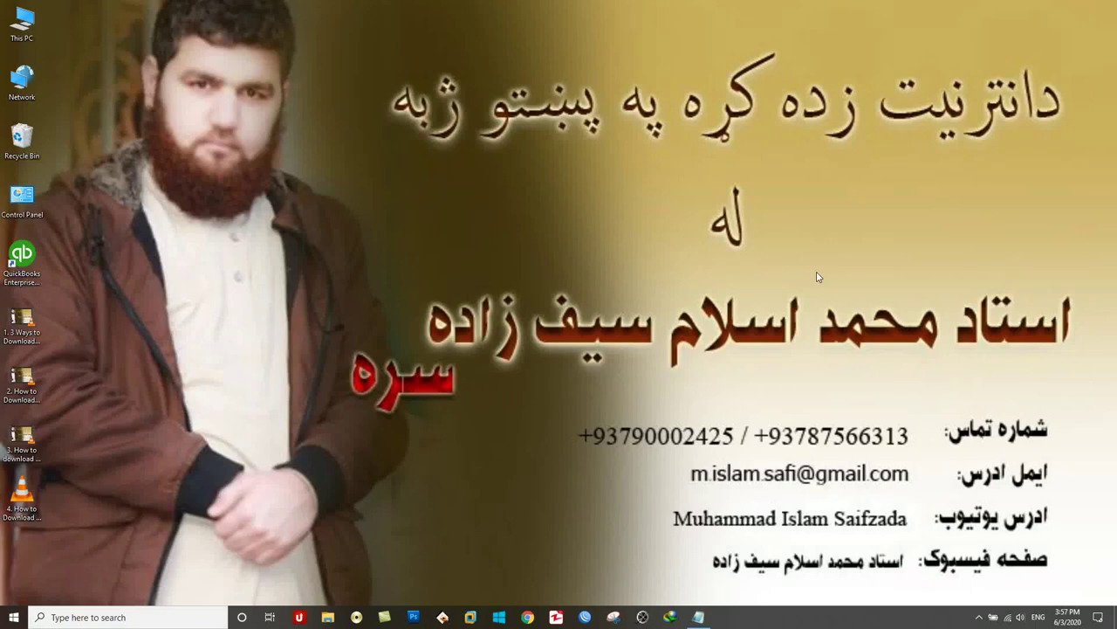
Refresh the desktop and minimize the Notepad note
{"action": "right_click", "coordinate": [852, 177]}
{"action": "left_click", "coordinate": [873, 213]}
{"action": "left_click", "coordinate": [698, 616]}
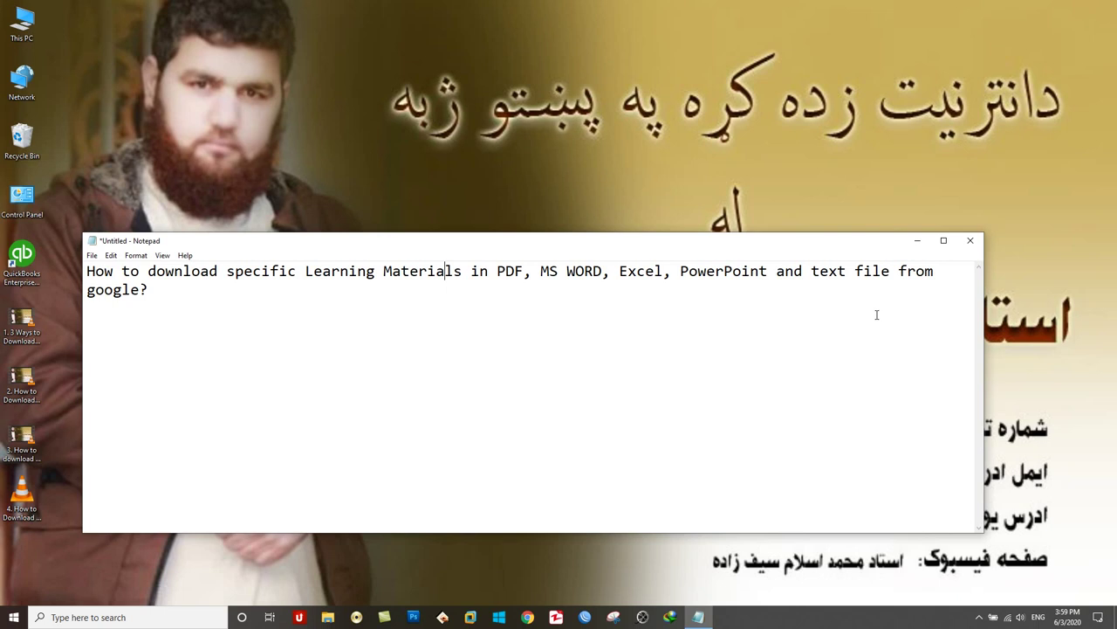
{"action": "left_click", "coordinate": [916, 240]}
{"action": "right_click", "coordinate": [834, 195]}
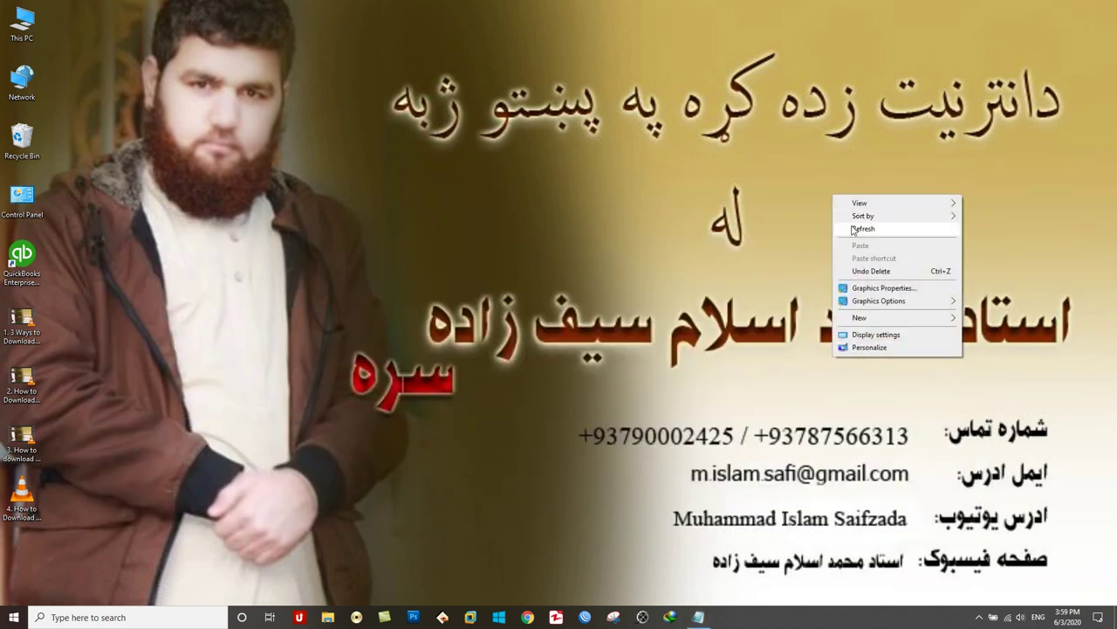
{"action": "left_click", "coordinate": [854, 229]}
Launch Chrome from the taskbar and load google.com
{"action": "left_click", "coordinate": [527, 616]}
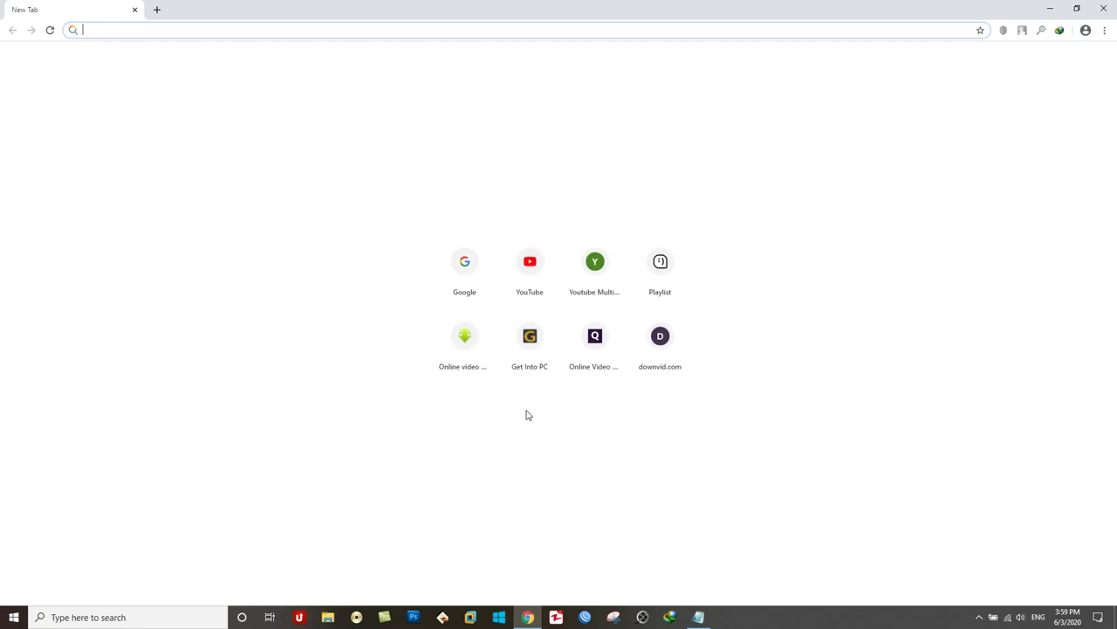
{"action": "type", "text": "googl"}
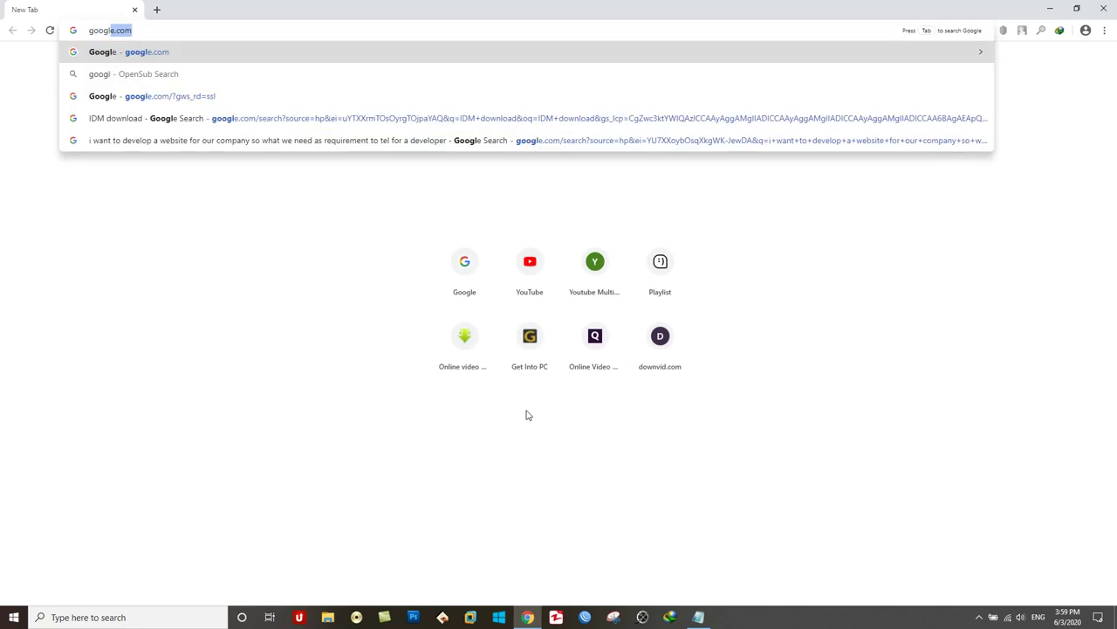
{"action": "key", "text": "Return"}
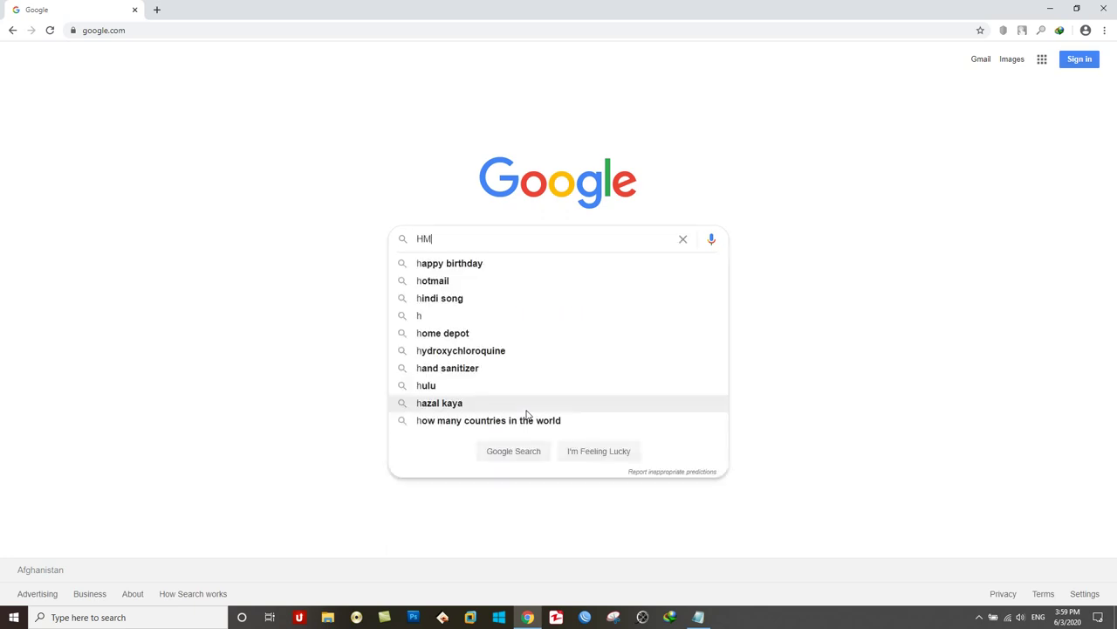
Enter 'HTML Learning filetype:PDF' in the Google search box without submitting it
{"action": "type", "text": "TML"}
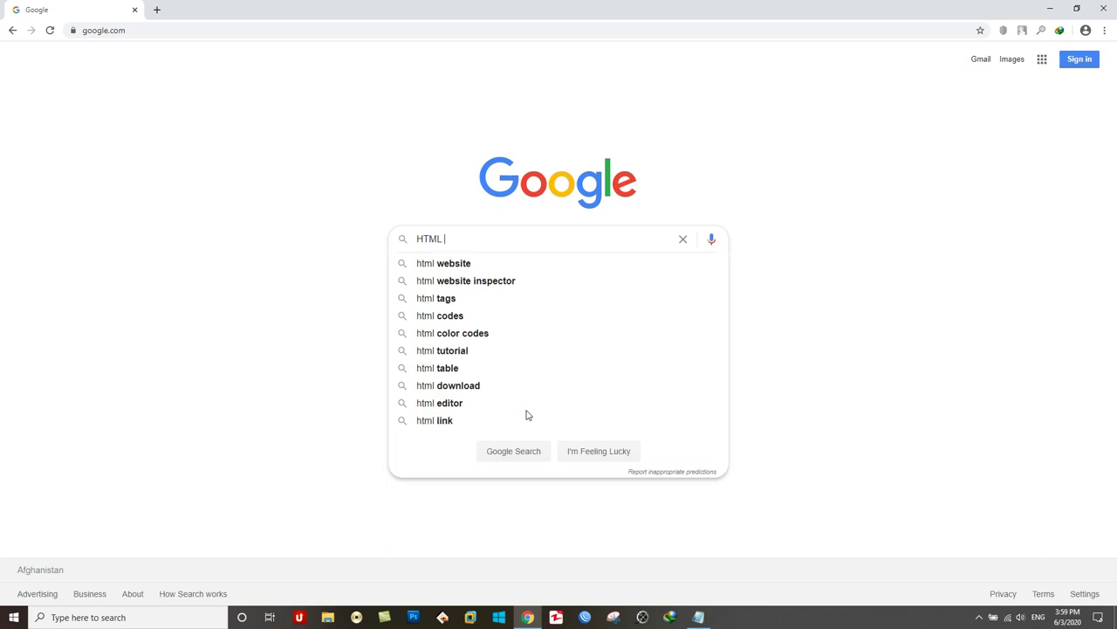
{"action": "type", "text": " Learning "}
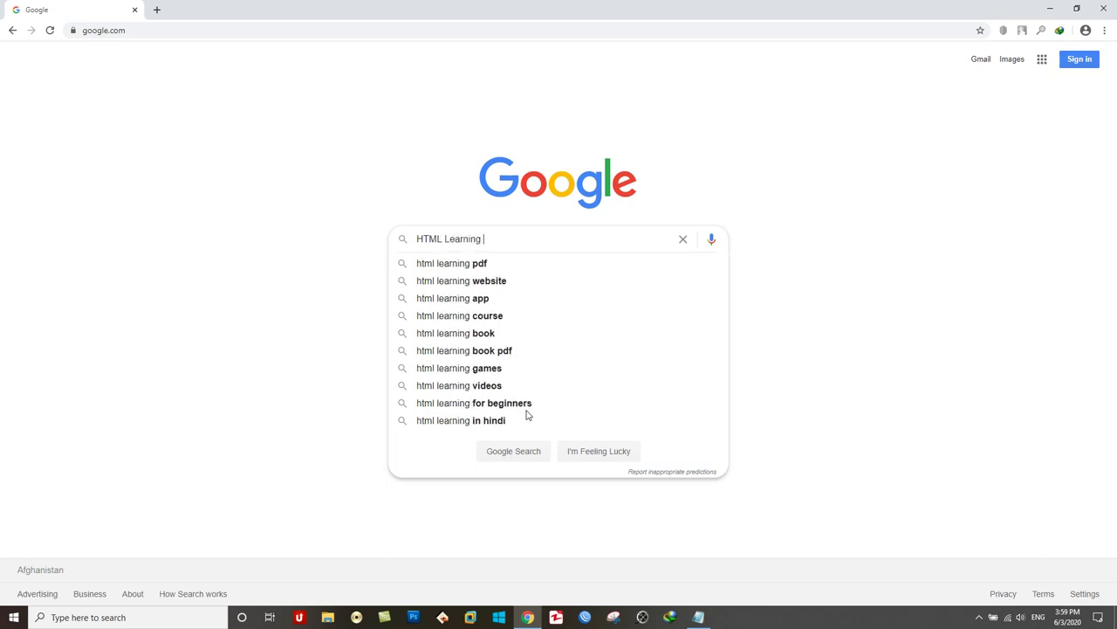
{"action": "type", "text": "fi"}
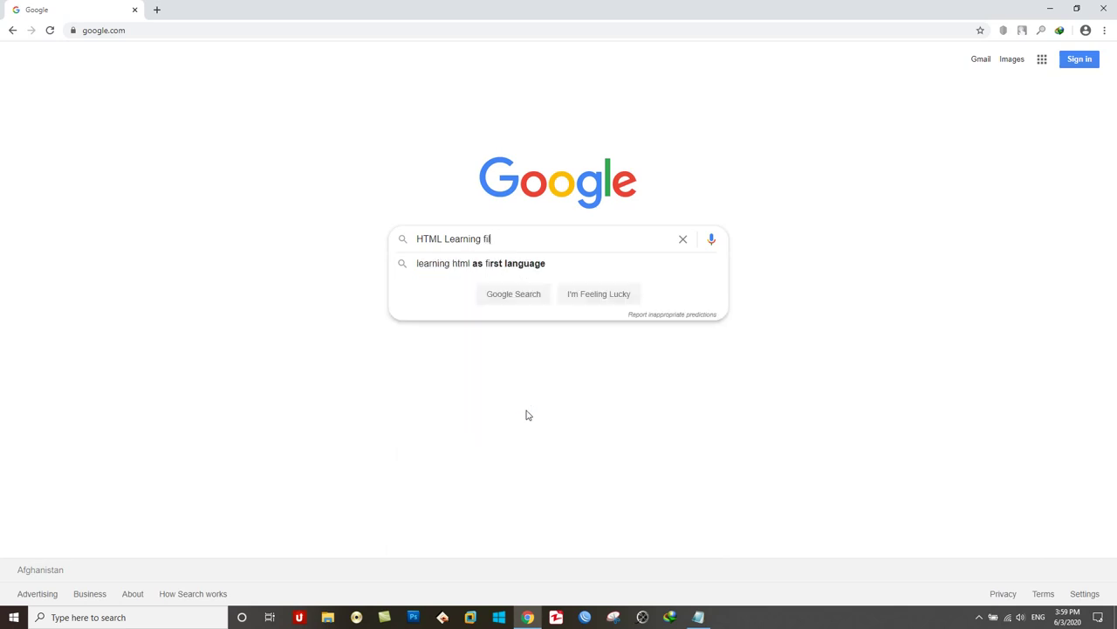
{"action": "type", "text": "letype"}
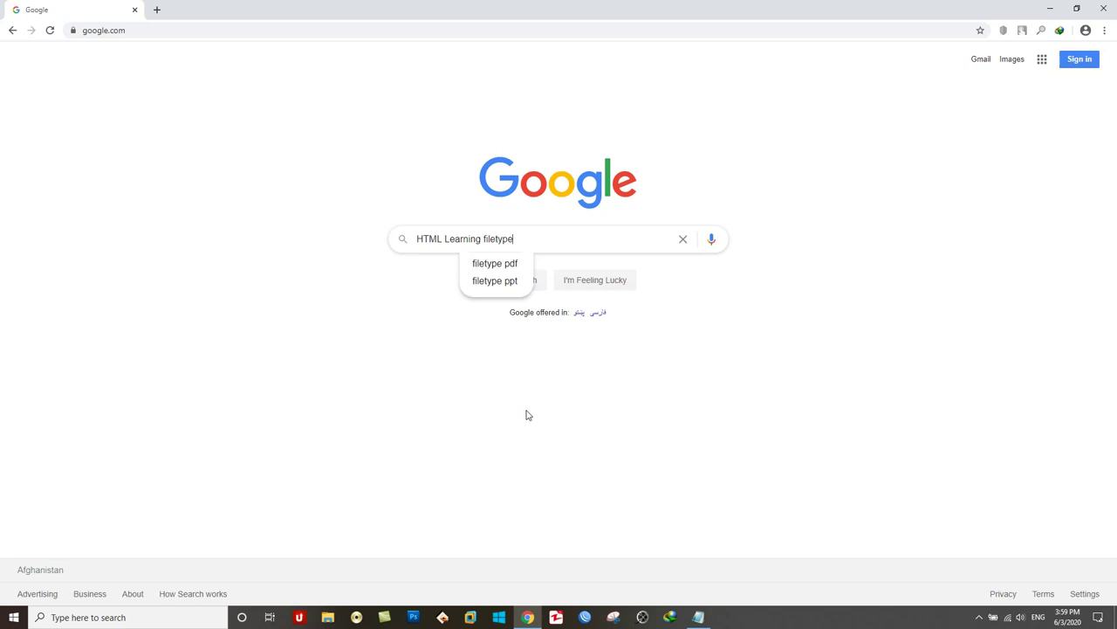
{"action": "type", "text": ":"}
{"action": "key", "text": "BackSpace"}
{"action": "type", "text": ":PDF"}
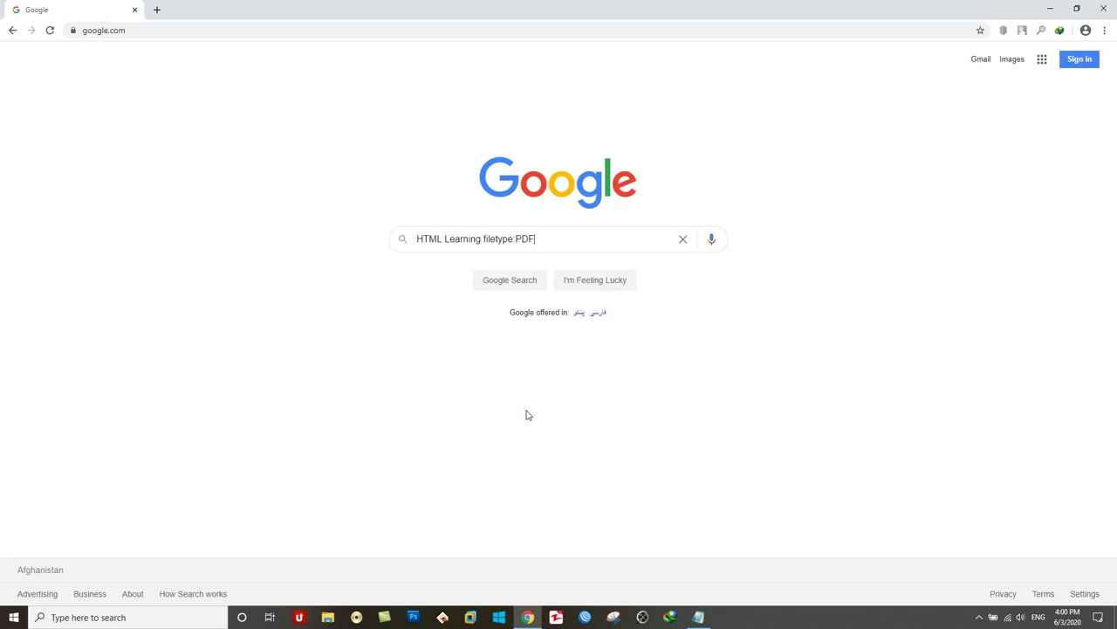
Search 'HTML Learning filetype:PDF' and browse the roughly 264,000,000 PDF results
{"action": "key", "text": "Return"}
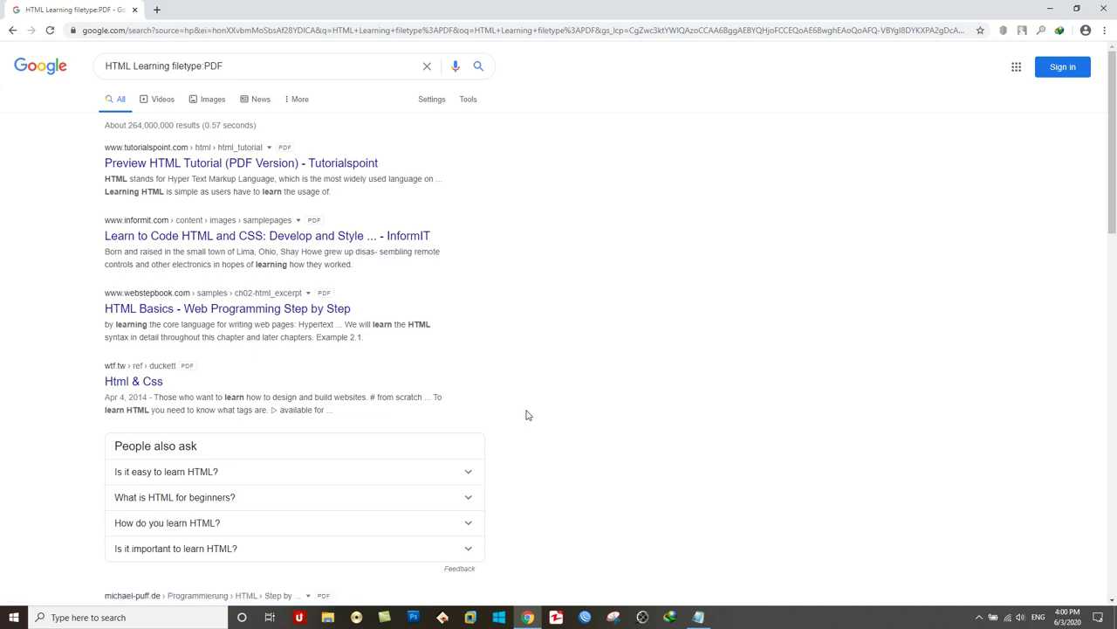
{"action": "scroll", "coordinate": [536, 393], "scroll_direction": "down", "scroll_amount": 3}
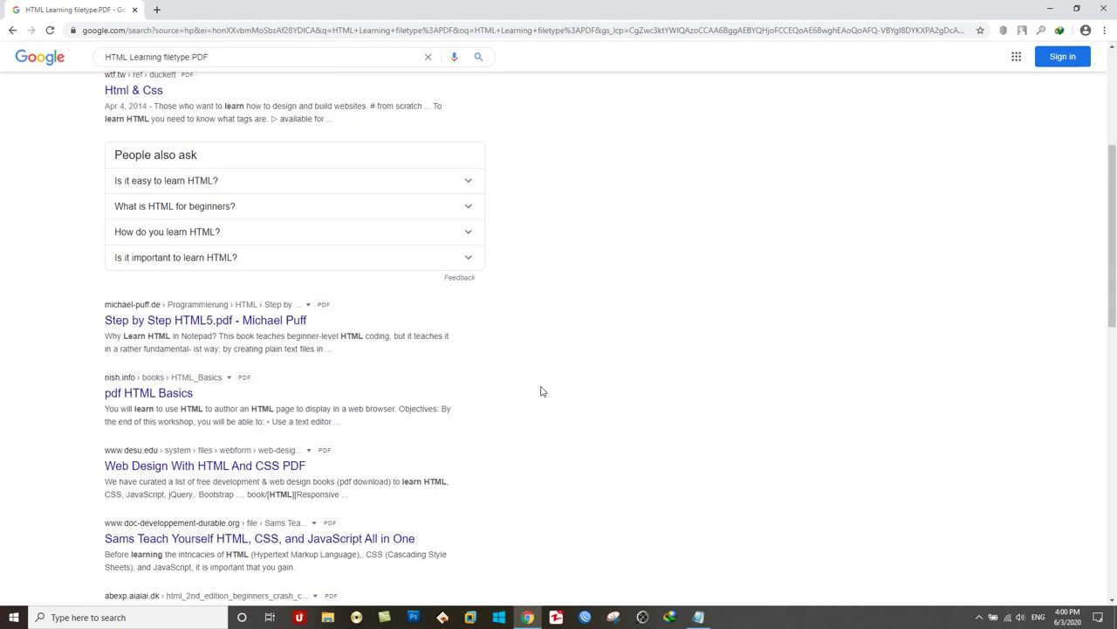
{"action": "scroll", "coordinate": [608, 276], "scroll_direction": "up", "scroll_amount": 3}
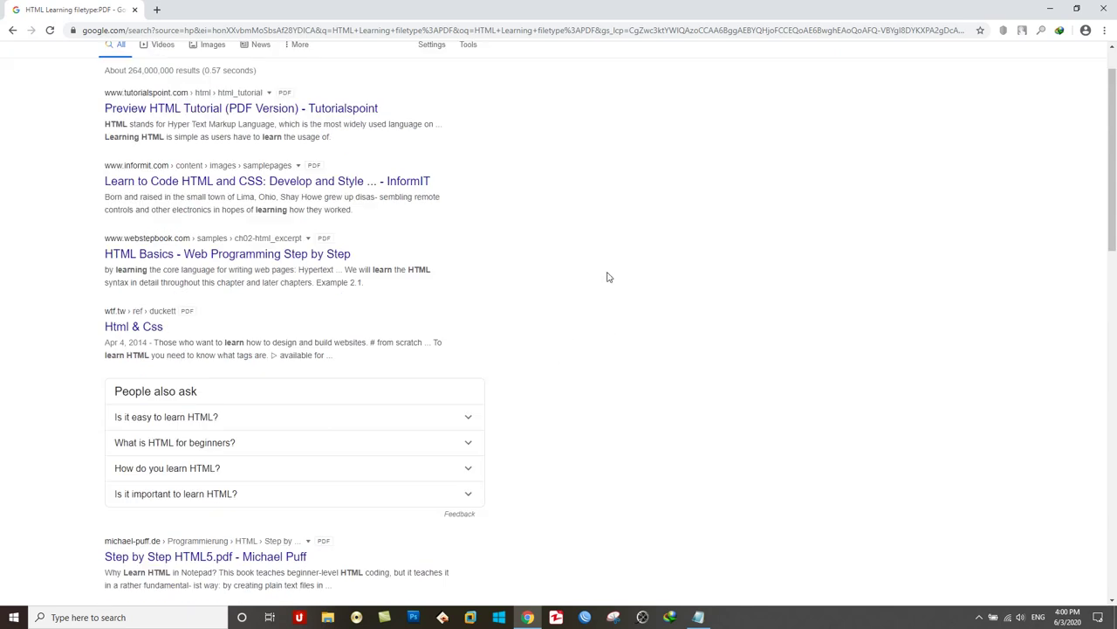
{"action": "scroll", "coordinate": [609, 276], "scroll_direction": "up", "scroll_amount": 1}
{"action": "scroll", "coordinate": [609, 276], "scroll_direction": "down", "scroll_amount": 3}
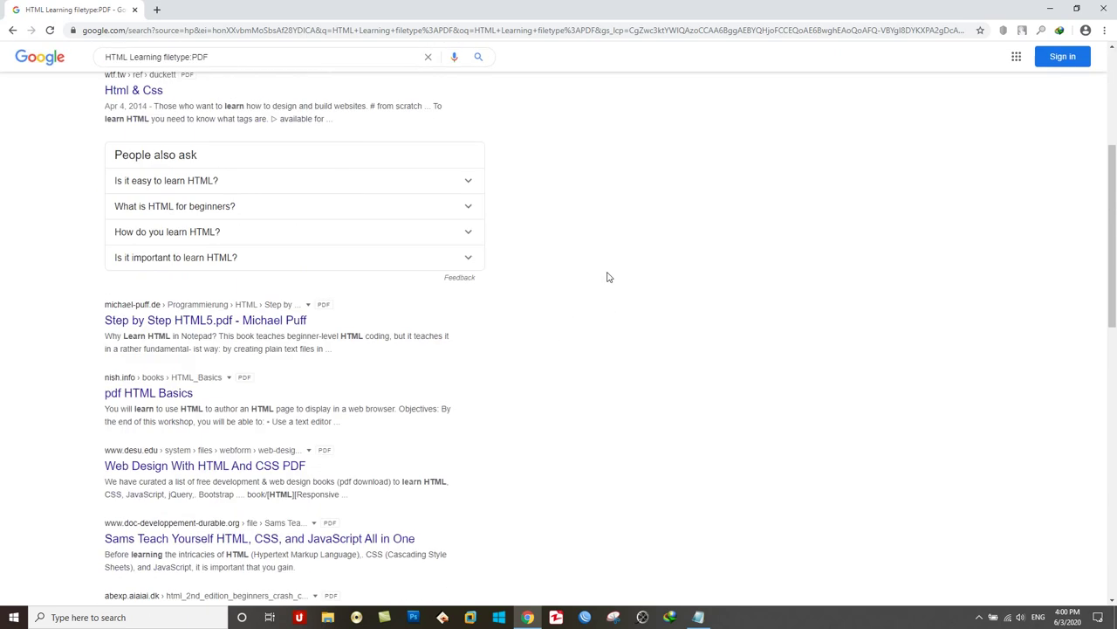
{"action": "scroll", "coordinate": [609, 276], "scroll_direction": "down", "scroll_amount": 3}
{"action": "scroll", "coordinate": [609, 277], "scroll_direction": "down", "scroll_amount": 3}
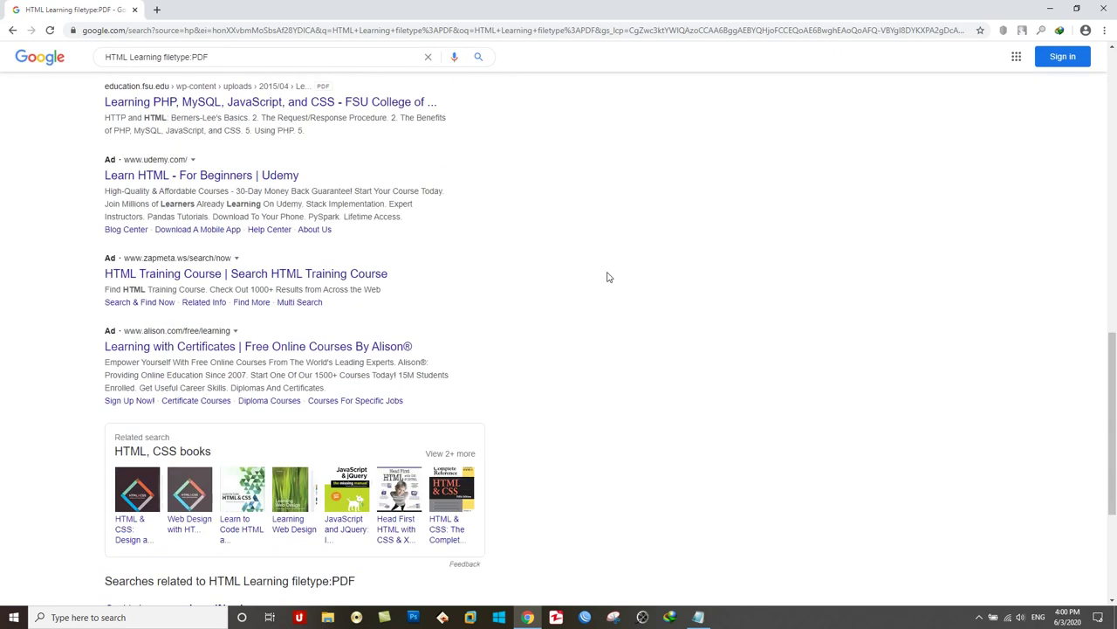
{"action": "scroll", "coordinate": [608, 277], "scroll_direction": "down", "scroll_amount": 2}
{"action": "scroll", "coordinate": [608, 276], "scroll_direction": "up", "scroll_amount": 6}
{"action": "scroll", "coordinate": [608, 277], "scroll_direction": "up", "scroll_amount": 10}
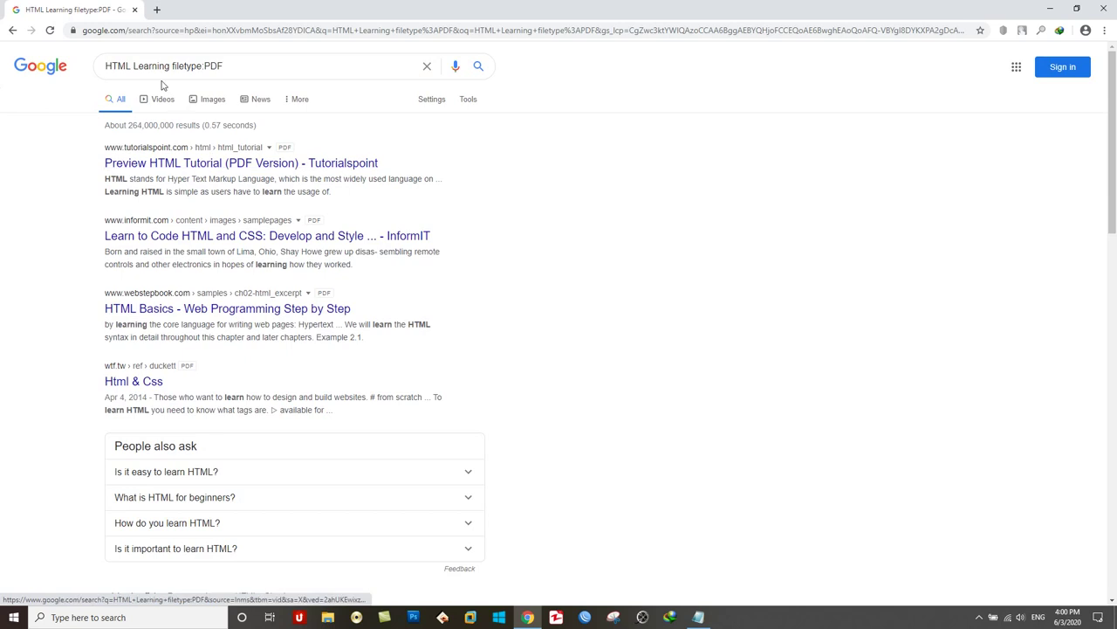
Download the Tutorialspoint html_tutorial.pdf (1.03 MB) to Downloads\Documents with IDM
{"action": "left_click", "coordinate": [205, 169]}
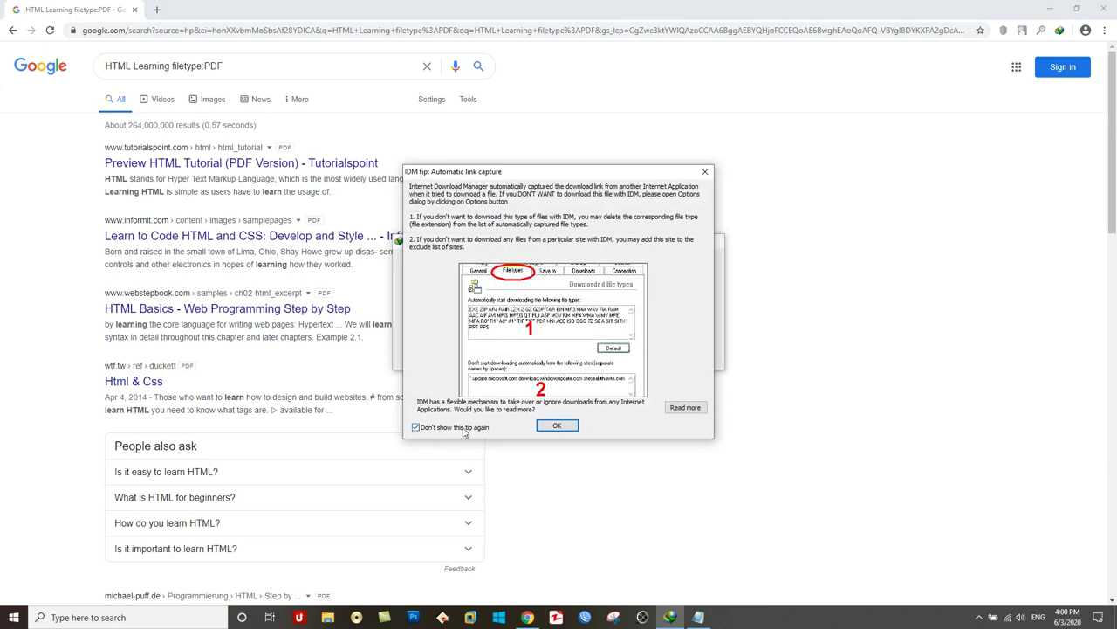
{"action": "left_click", "coordinate": [557, 425]}
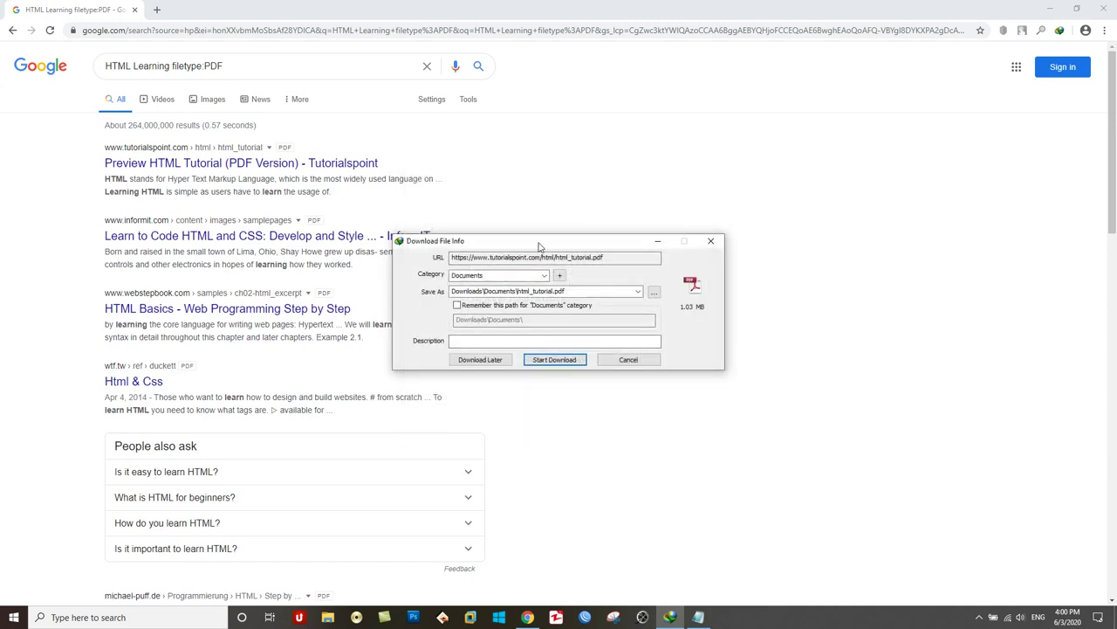
{"action": "left_click_drag", "start_coordinate": [541, 246], "coordinate": [705, 165]}
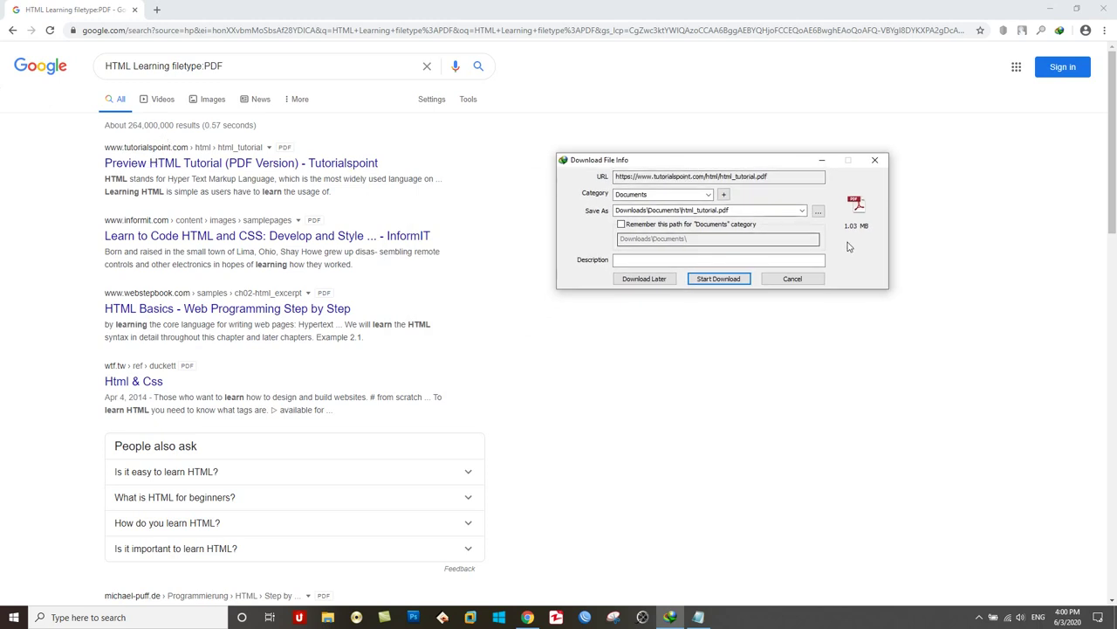
{"action": "left_click", "coordinate": [731, 279]}
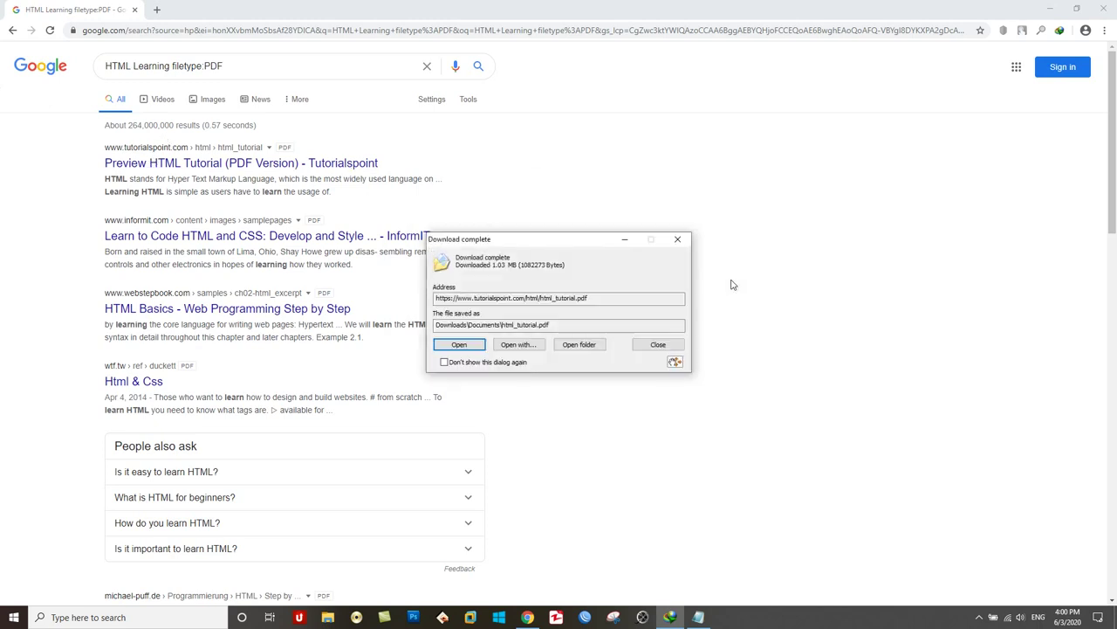
Open html_tutorial.pdf in Adobe Reader to view its HTML cover, then close it
{"action": "left_click", "coordinate": [473, 348]}
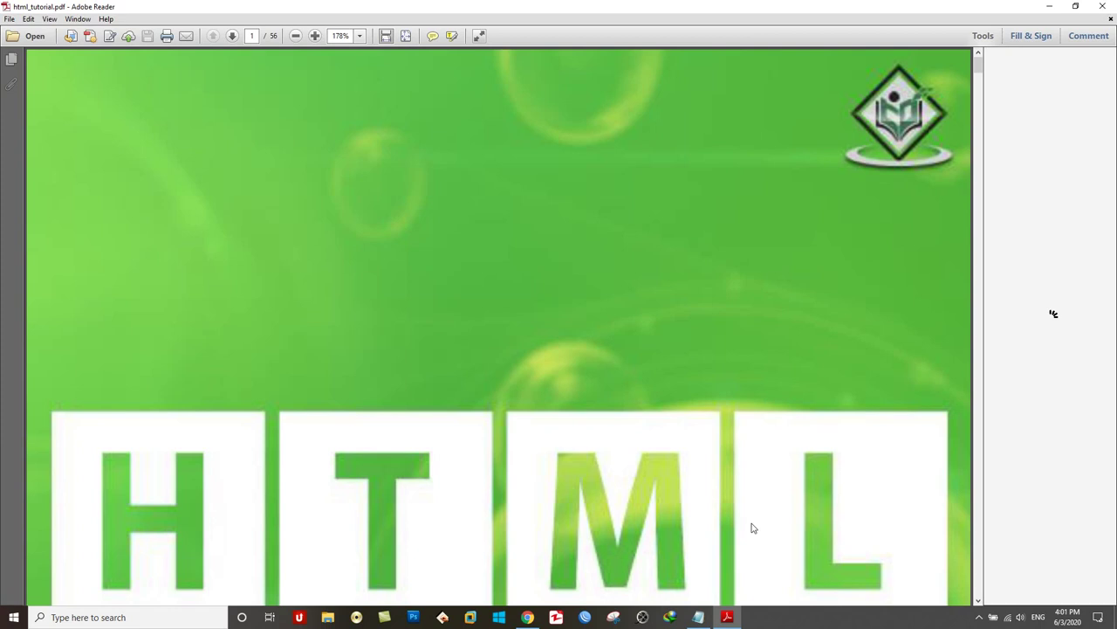
{"action": "left_click", "coordinate": [726, 618]}
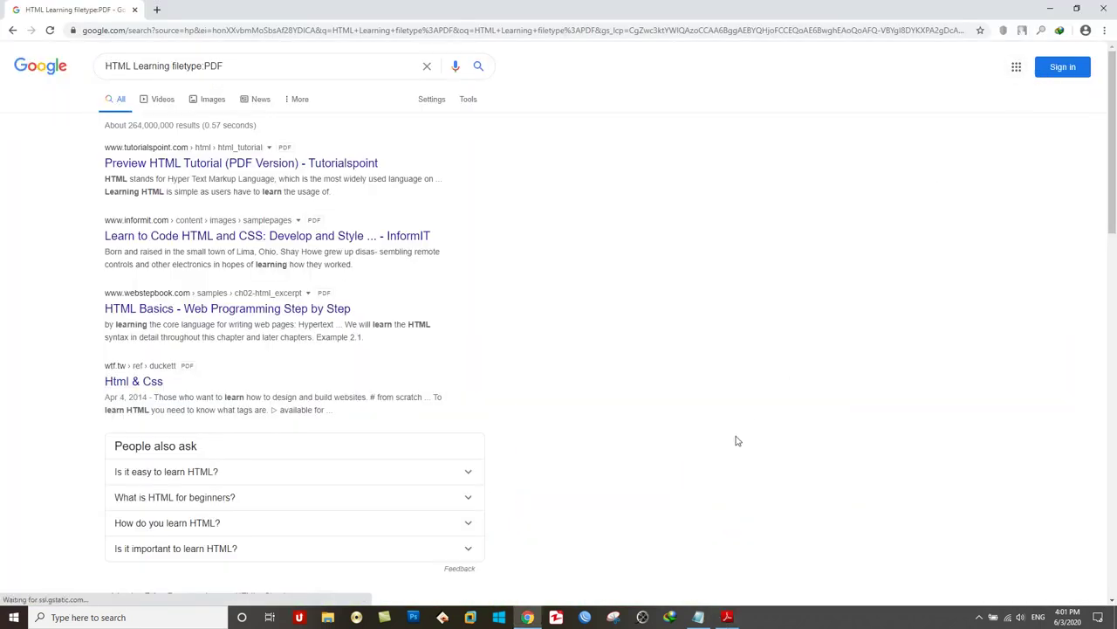
{"action": "left_click", "coordinate": [729, 618]}
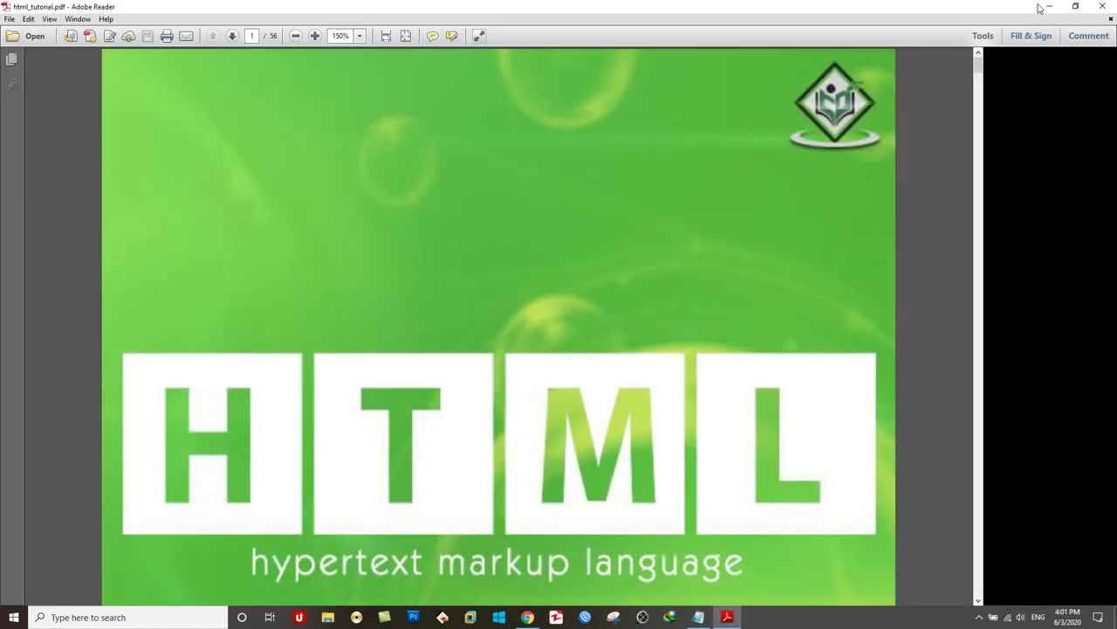
{"action": "left_click", "coordinate": [1109, 8]}
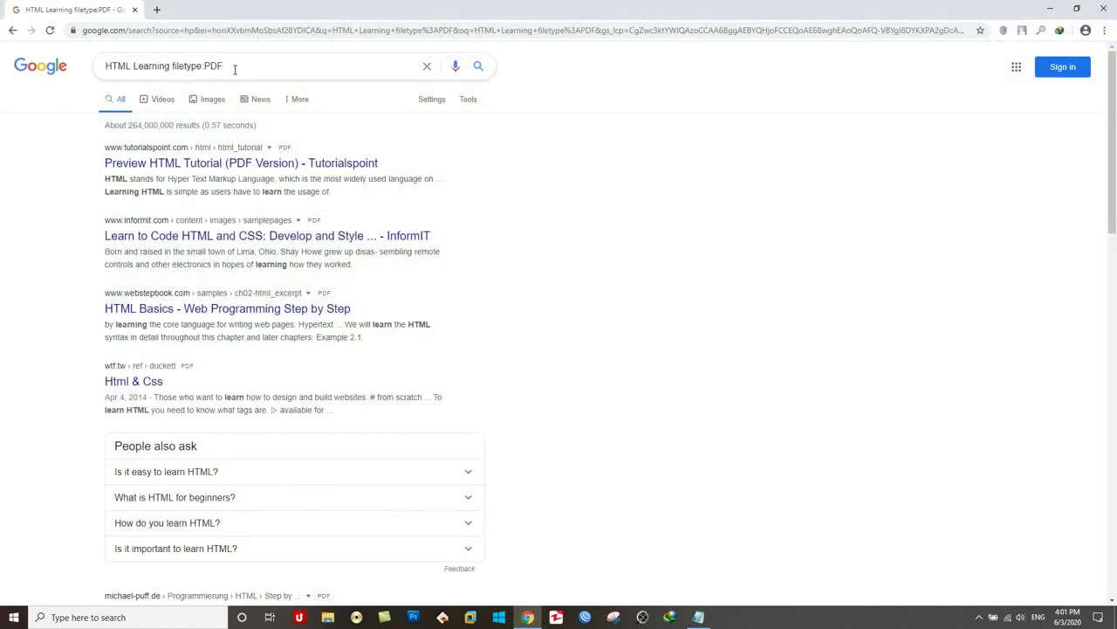
Replace the query with a Google search for 'Time Management filetype:docx'
{"action": "triple_click", "coordinate": [234, 70]}
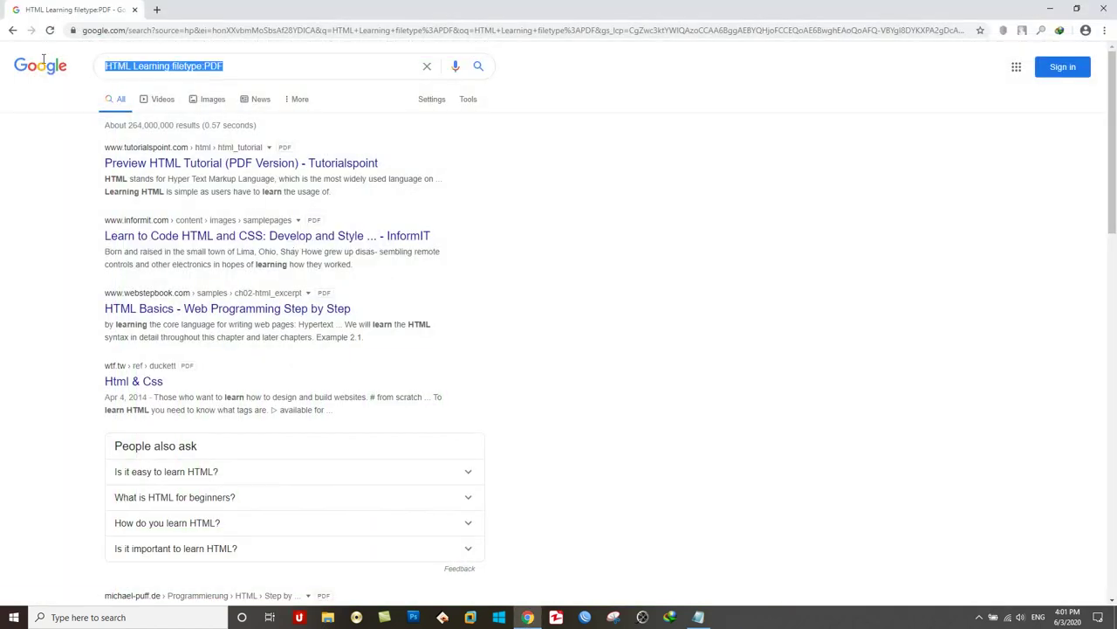
{"action": "type", "text": "Time Manage"}
{"action": "key", "text": "BackSpace"}
{"action": "type", "text": "ement"}
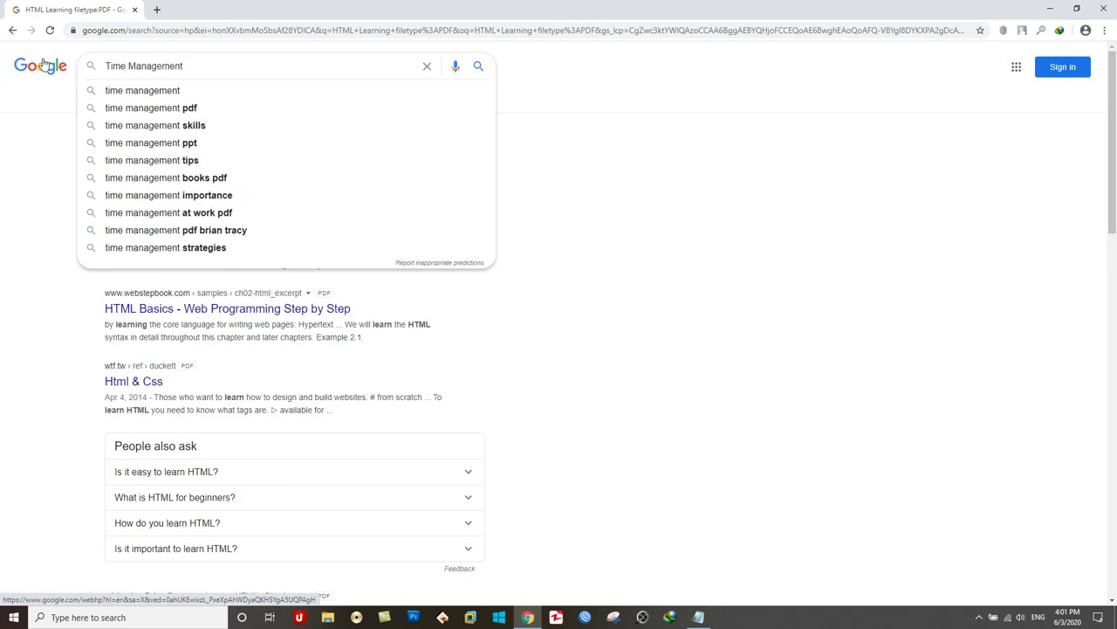
{"action": "type", "text": " filet"}
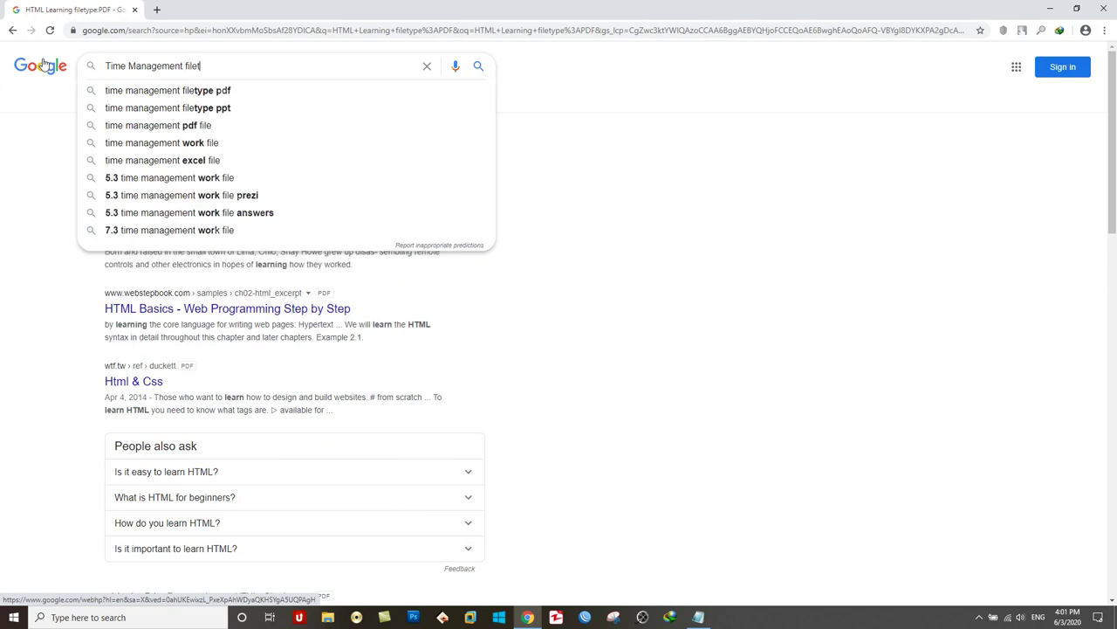
{"action": "type", "text": "ype "}
{"action": "type", "text": "docx"}
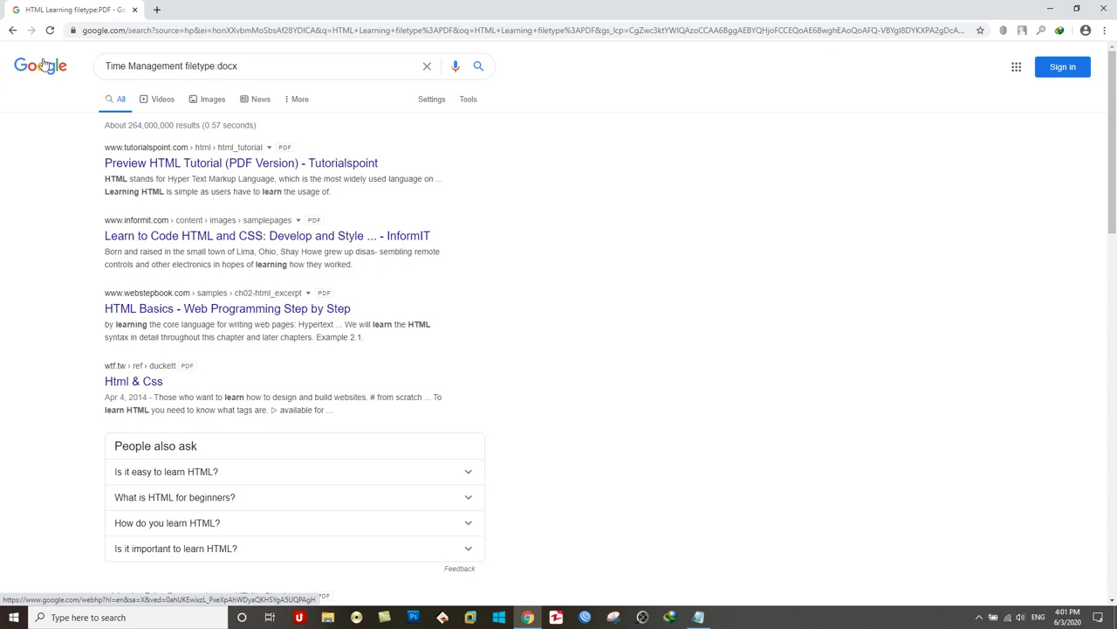
{"action": "key", "text": "Return"}
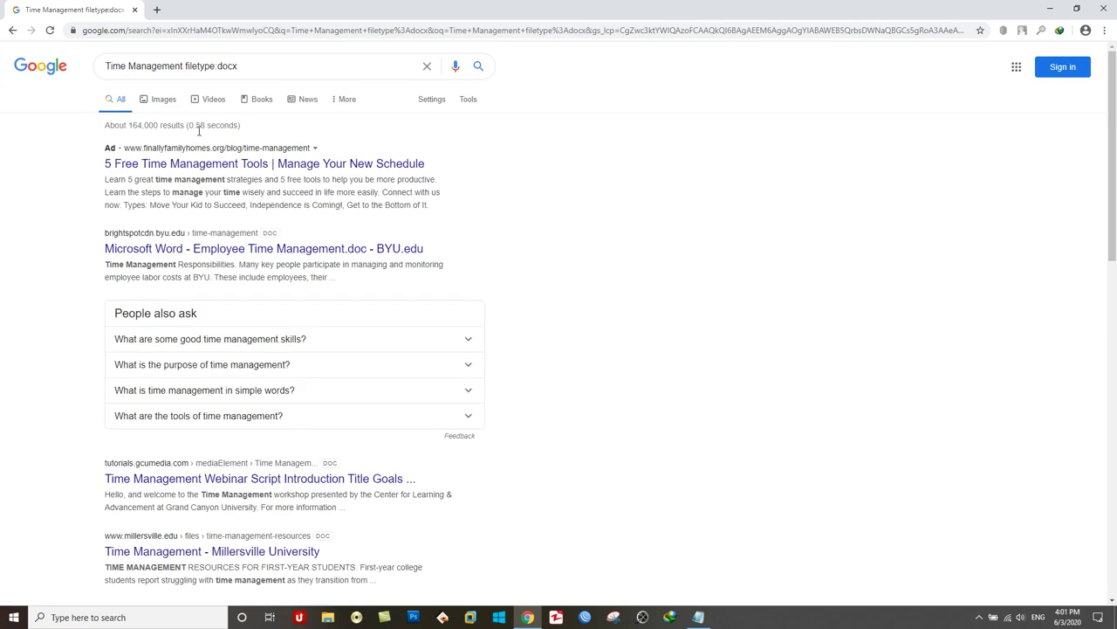
Download the Millersville University time management .docx from the results
{"action": "scroll", "coordinate": [502, 309], "scroll_direction": "down", "scroll_amount": 3}
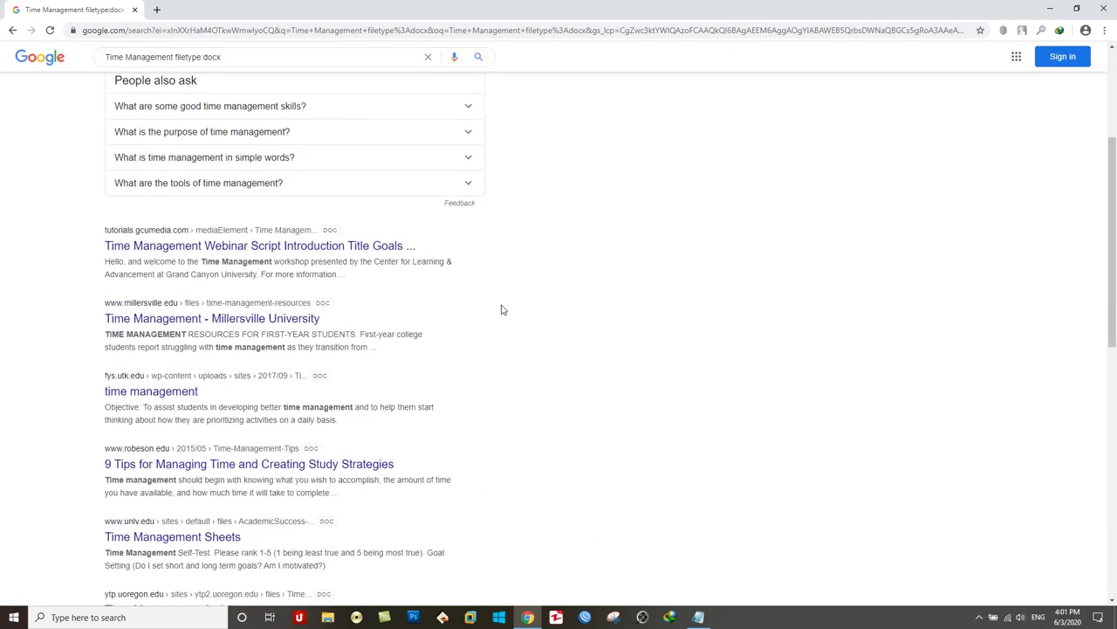
{"action": "scroll", "coordinate": [502, 309], "scroll_direction": "down", "scroll_amount": 3}
{"action": "scroll", "coordinate": [502, 309], "scroll_direction": "up", "scroll_amount": 1}
{"action": "scroll", "coordinate": [502, 309], "scroll_direction": "up", "scroll_amount": 1}
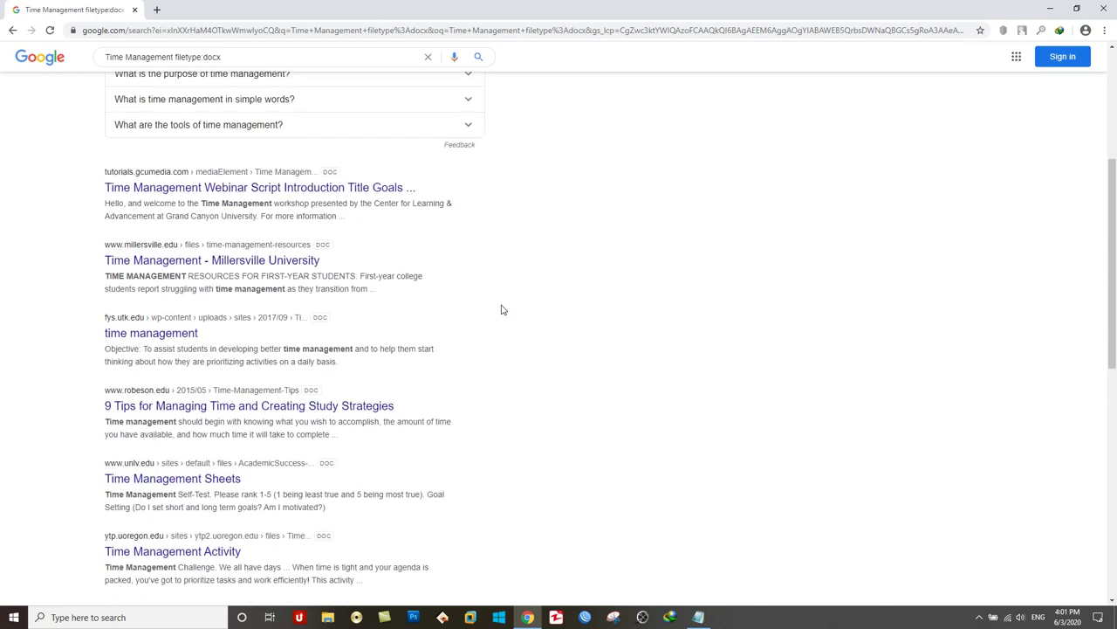
{"action": "scroll", "coordinate": [502, 309], "scroll_direction": "up", "scroll_amount": 2}
{"action": "scroll", "coordinate": [498, 307], "scroll_direction": "up", "scroll_amount": 2}
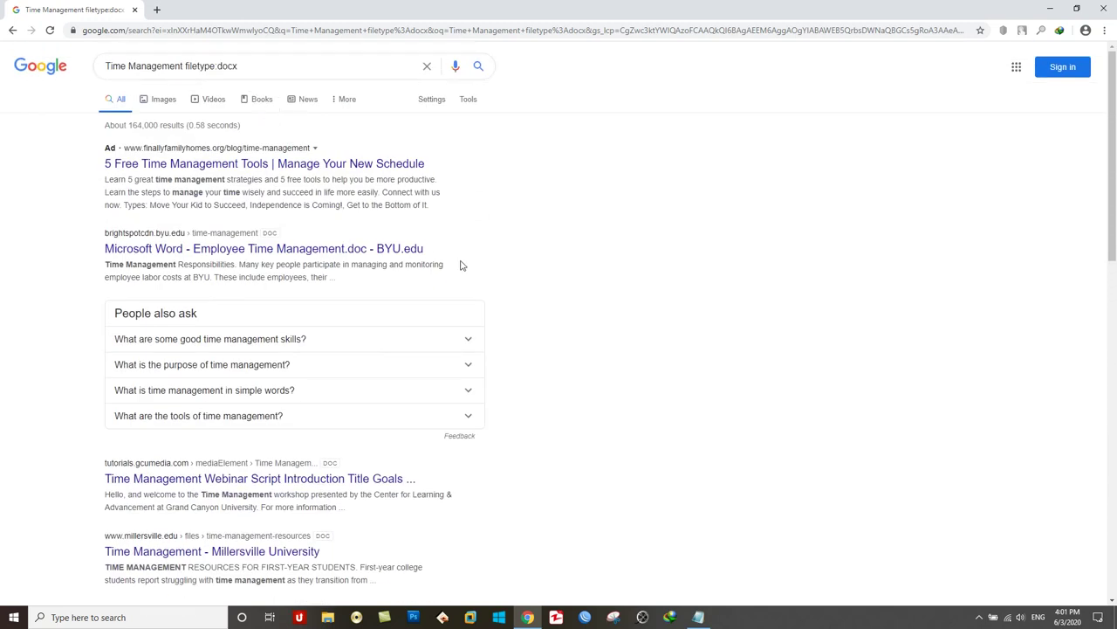
{"action": "scroll", "coordinate": [519, 290], "scroll_direction": "down", "scroll_amount": 2}
{"action": "scroll", "coordinate": [520, 291], "scroll_direction": "down", "scroll_amount": 2}
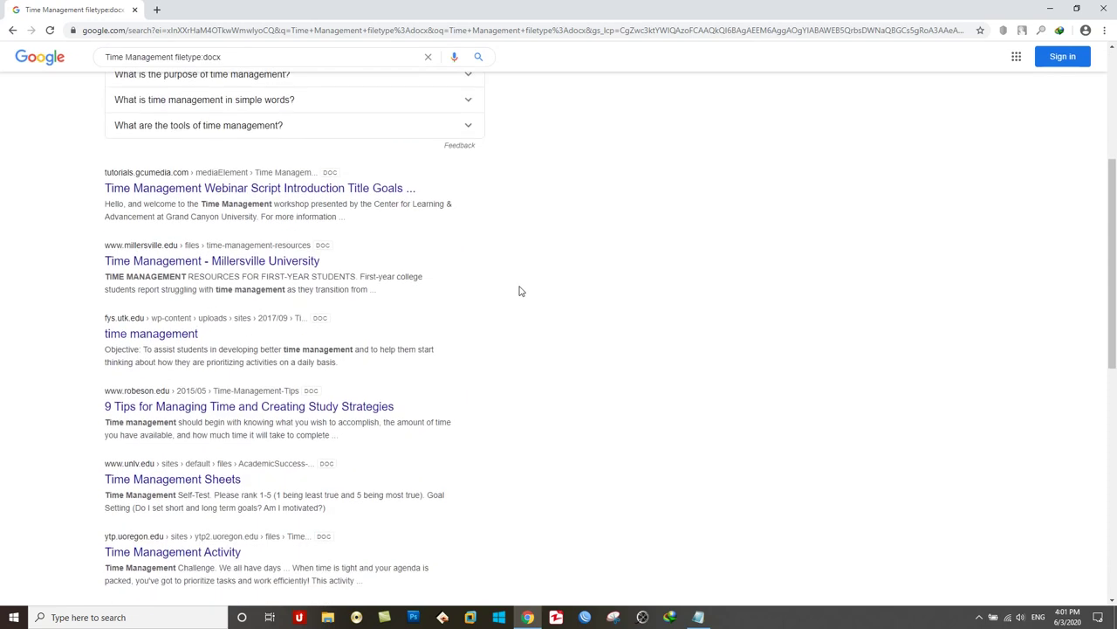
{"action": "left_click", "coordinate": [184, 266]}
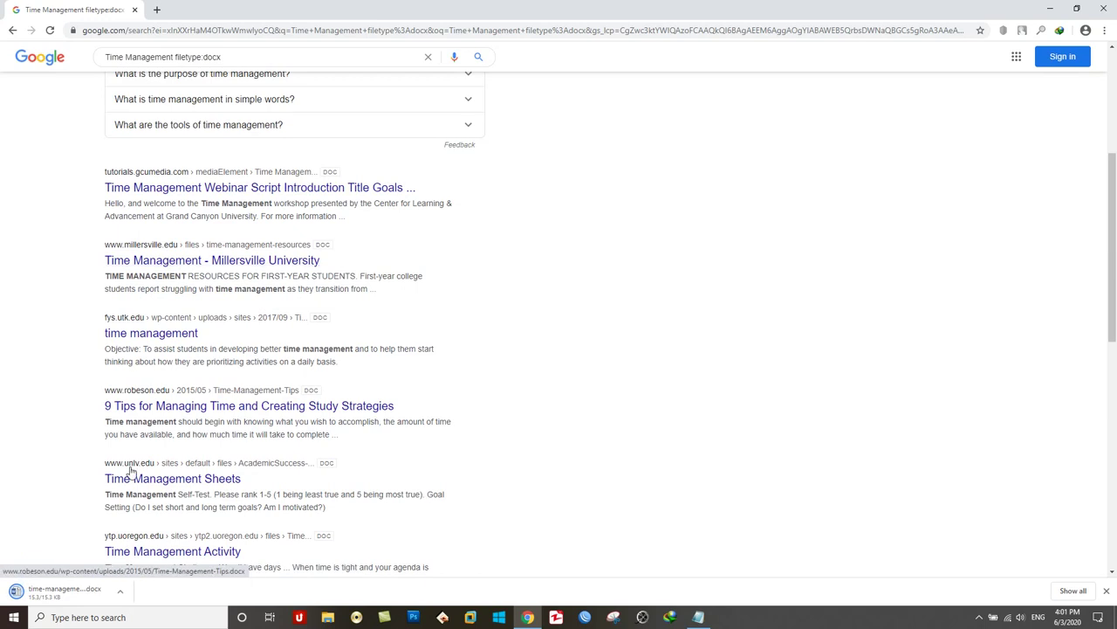
{"action": "left_click", "coordinate": [52, 596]}
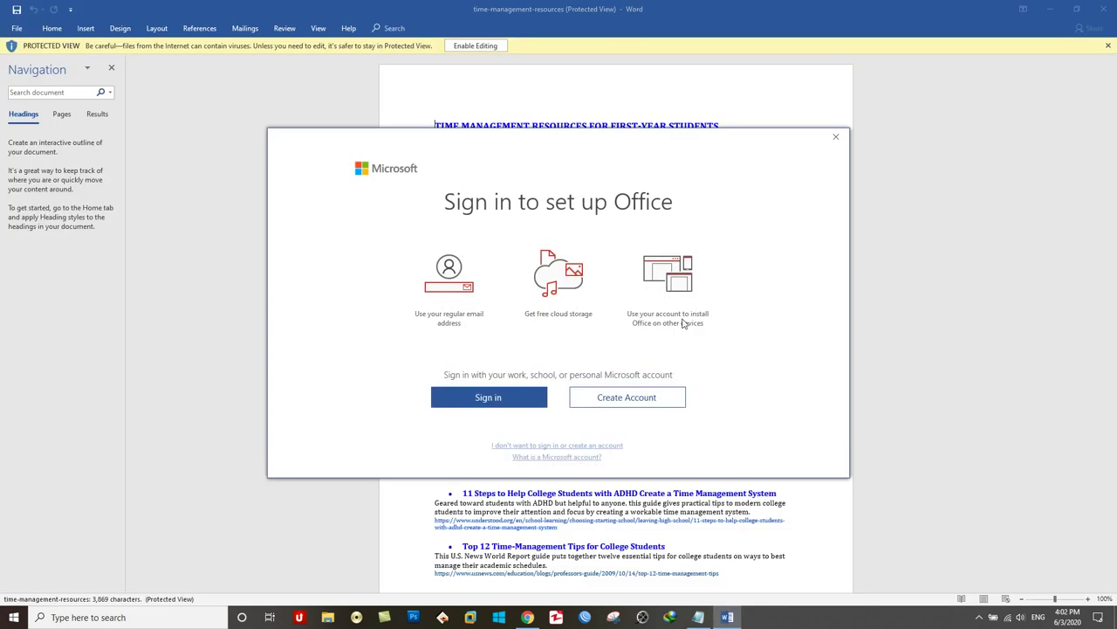
{"action": "left_click", "coordinate": [835, 137]}
{"action": "scroll", "coordinate": [700, 232], "scroll_direction": "down", "scroll_amount": 3}
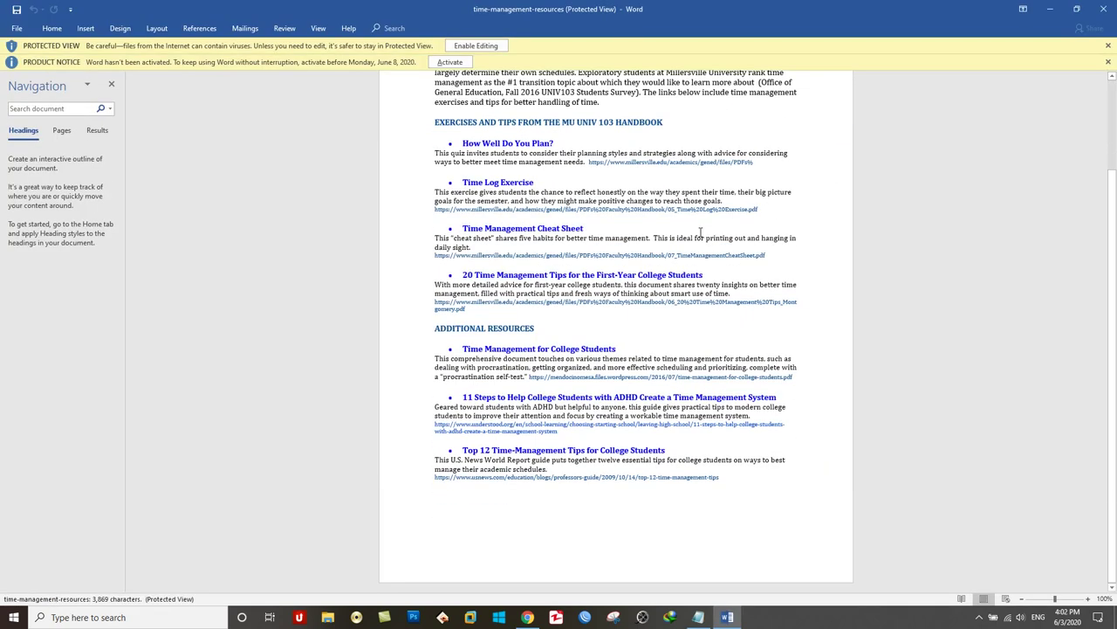
{"action": "scroll", "coordinate": [701, 232], "scroll_direction": "up", "scroll_amount": 3}
{"action": "left_click", "coordinate": [1104, 9]}
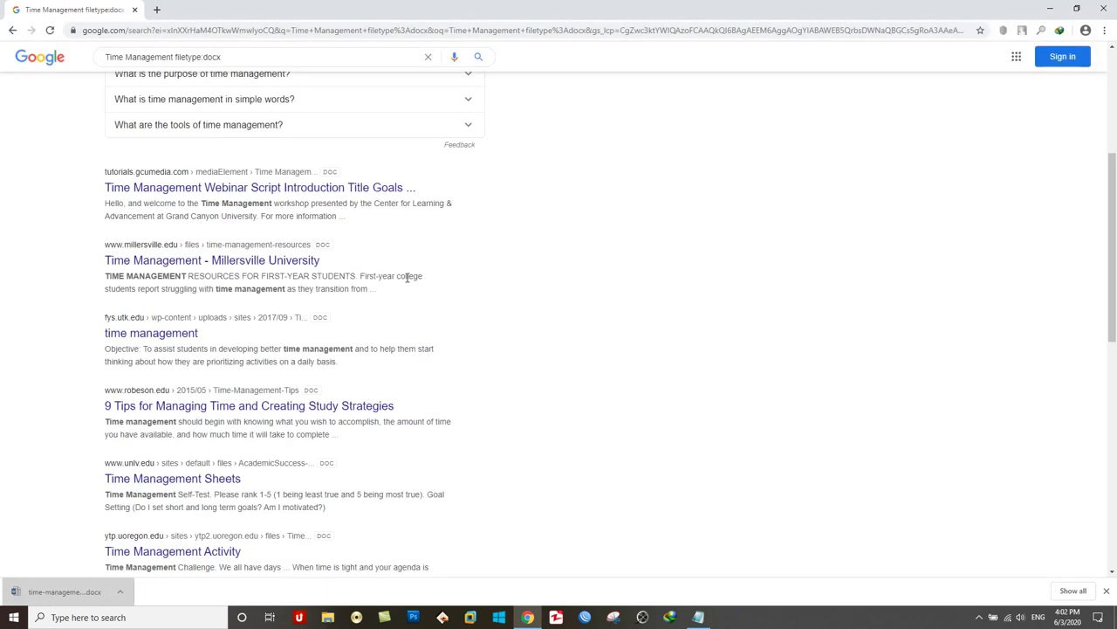
{"action": "scroll", "coordinate": [339, 182], "scroll_direction": "up", "scroll_amount": 2}
{"action": "scroll", "coordinate": [324, 201], "scroll_direction": "up", "scroll_amount": 2}
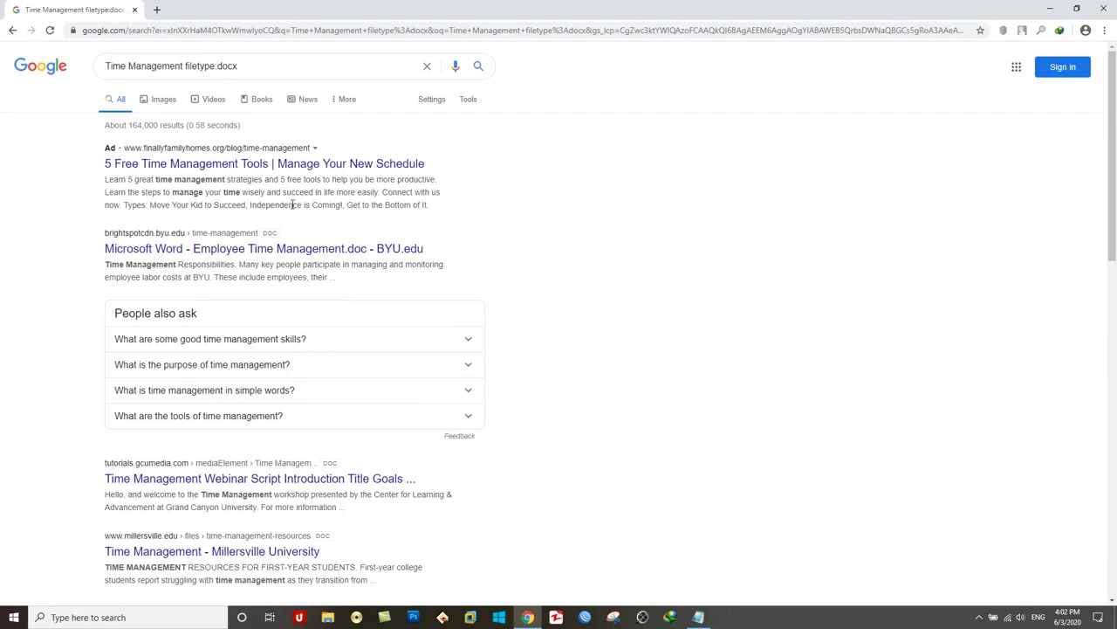
{"action": "scroll", "coordinate": [349, 390], "scroll_direction": "down", "scroll_amount": 3}
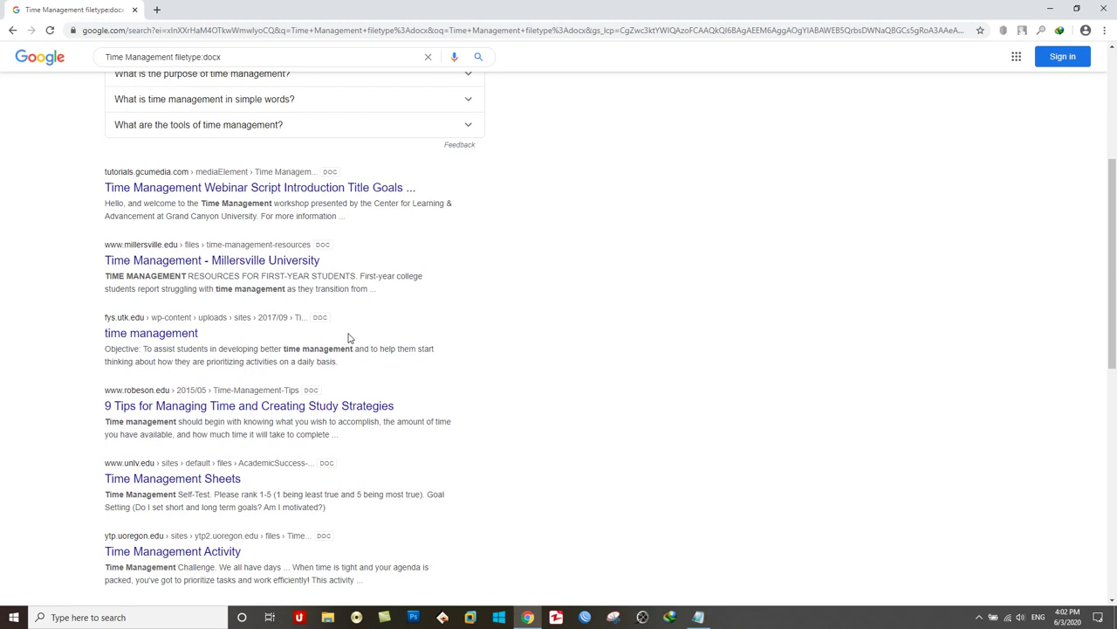
{"action": "scroll", "coordinate": [388, 368], "scroll_direction": "down", "scroll_amount": 3}
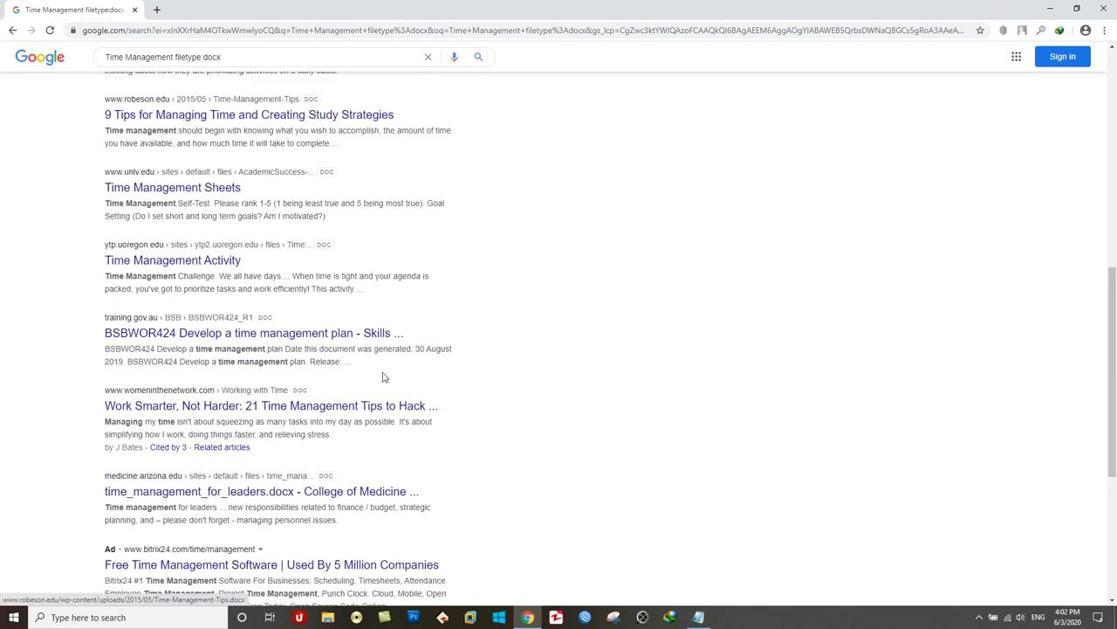
{"action": "scroll", "coordinate": [357, 419], "scroll_direction": "down", "scroll_amount": 2}
{"action": "scroll", "coordinate": [354, 423], "scroll_direction": "down", "scroll_amount": 2}
{"action": "scroll", "coordinate": [345, 254], "scroll_direction": "up", "scroll_amount": 3}
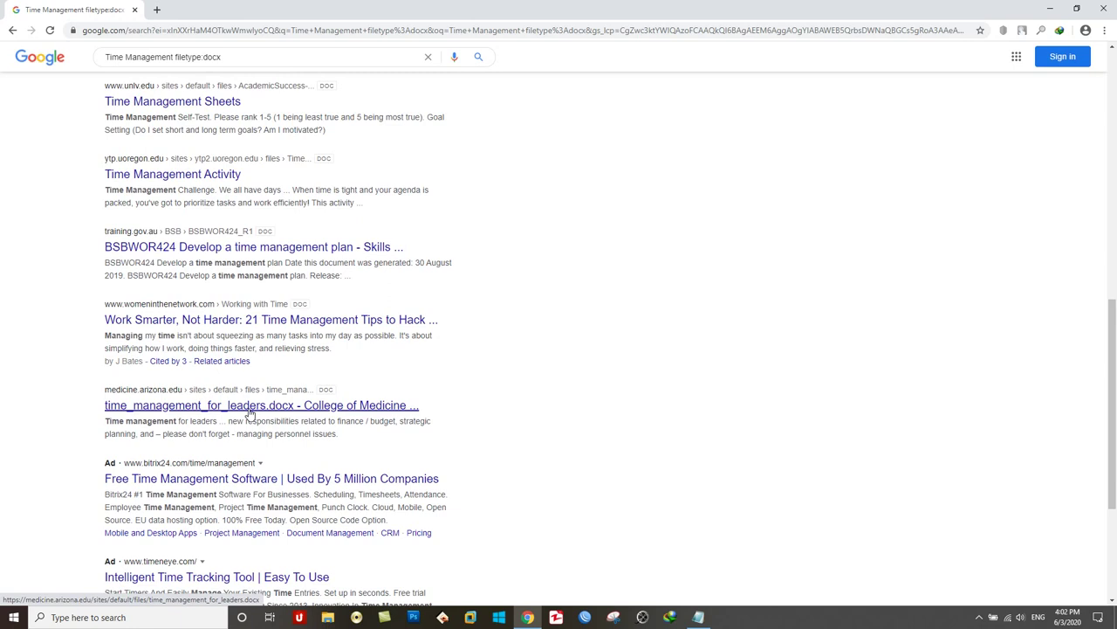
{"action": "scroll", "coordinate": [254, 217], "scroll_direction": "up", "scroll_amount": 4}
{"action": "scroll", "coordinate": [254, 220], "scroll_direction": "up", "scroll_amount": 4}
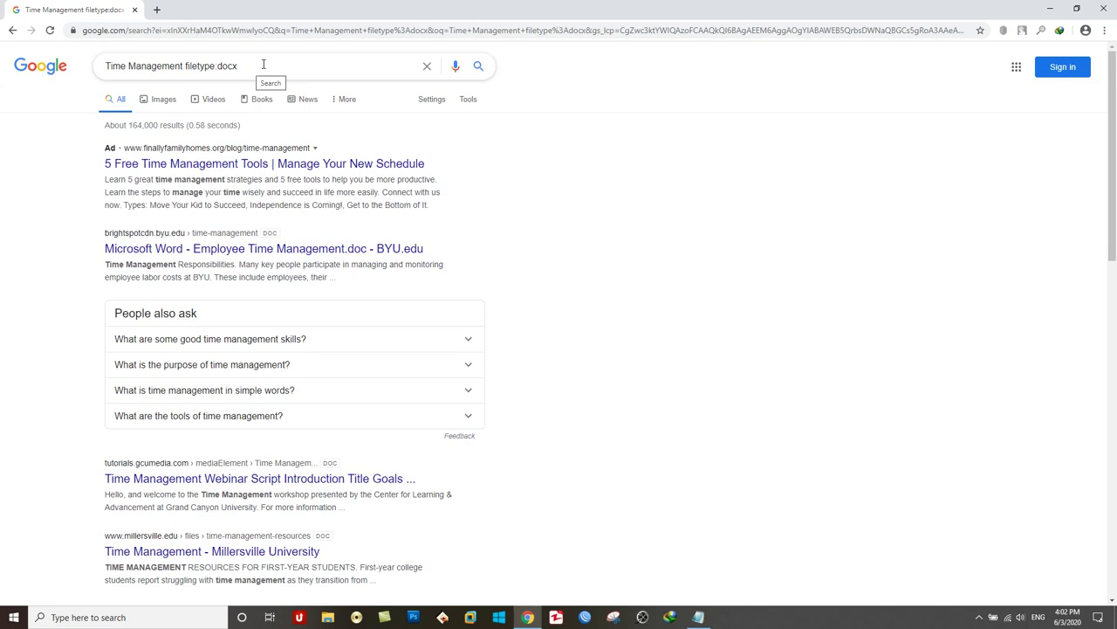
Search Google for 'MS WORD Learning' and open the Settings list below the search box
{"action": "left_click_drag", "start_coordinate": [260, 66], "coordinate": [91, 42]}
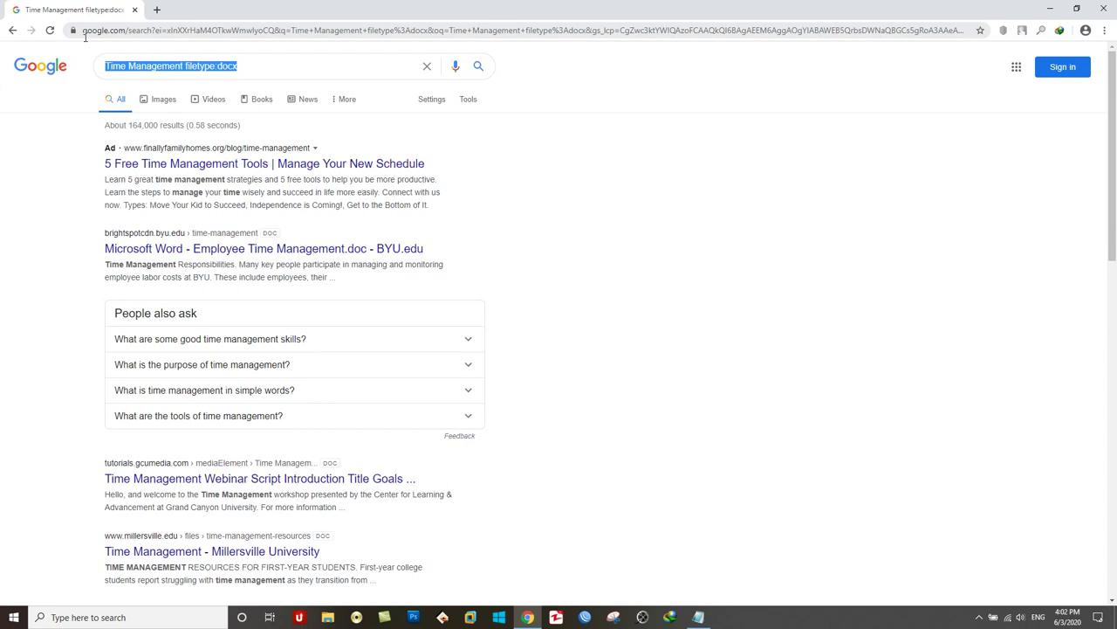
{"action": "type", "text": "MS WORD Learning"}
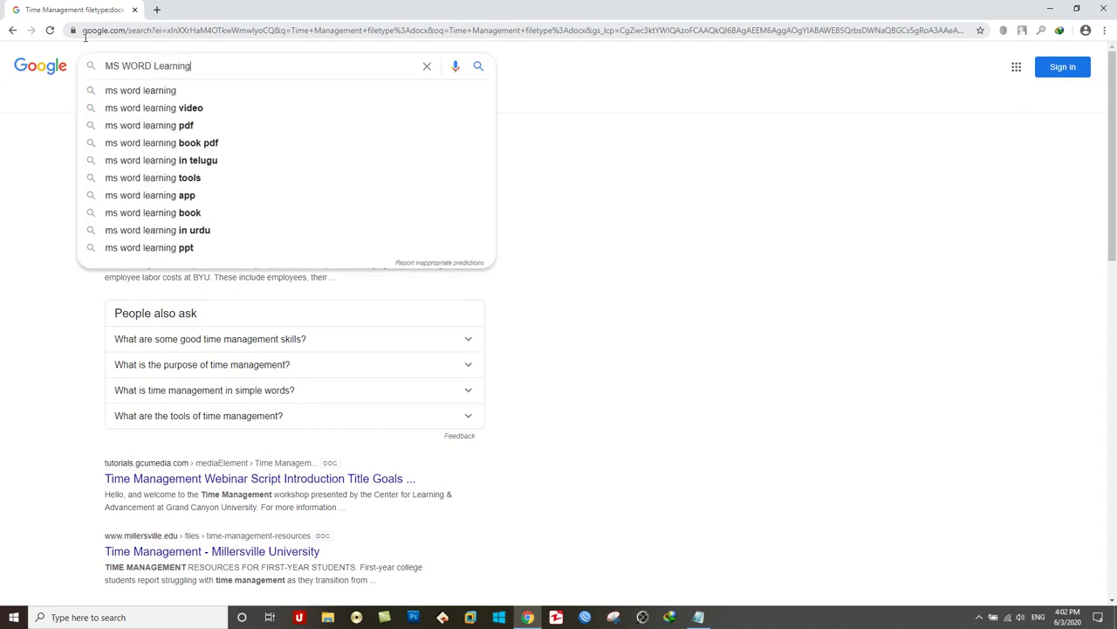
{"action": "key", "text": "Return"}
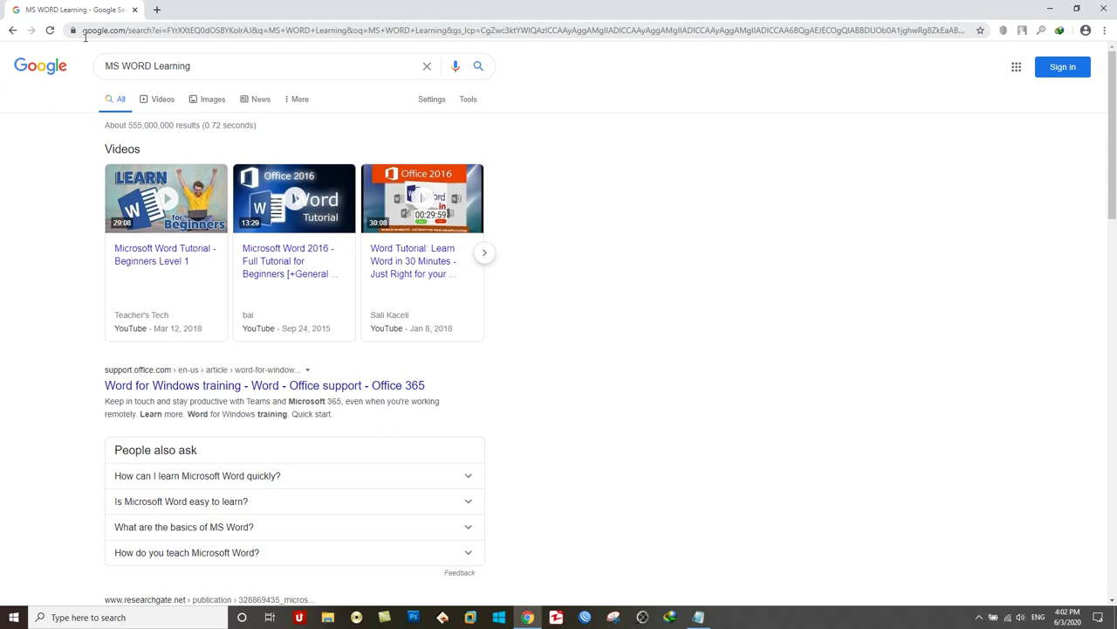
{"action": "left_click", "coordinate": [442, 102]}
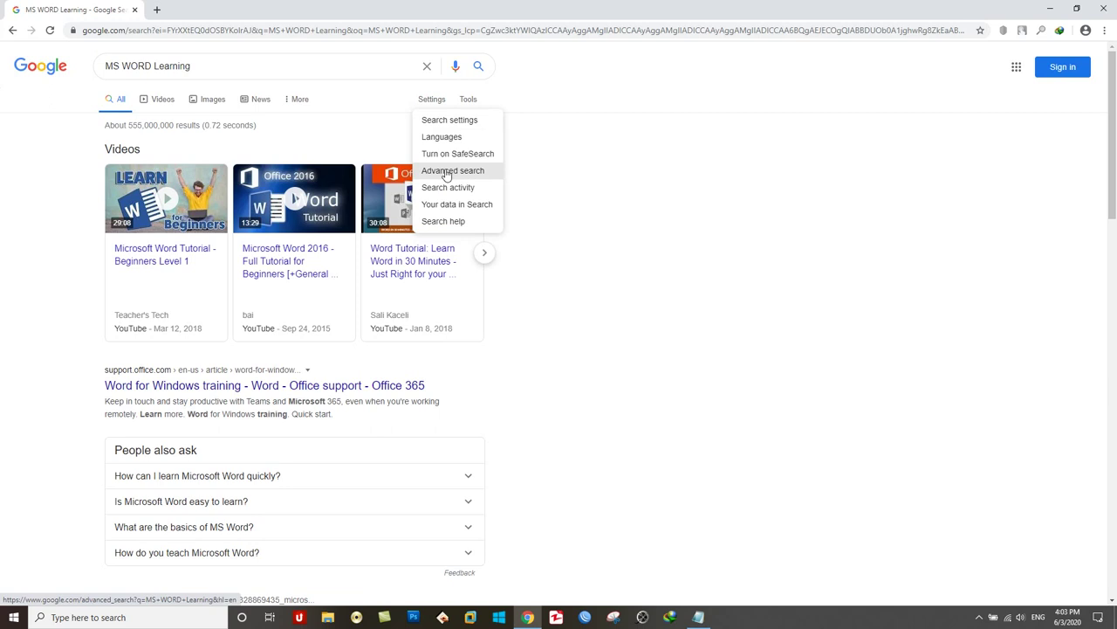
In Advanced Search, set the result language to Persian
{"action": "left_click", "coordinate": [447, 172]}
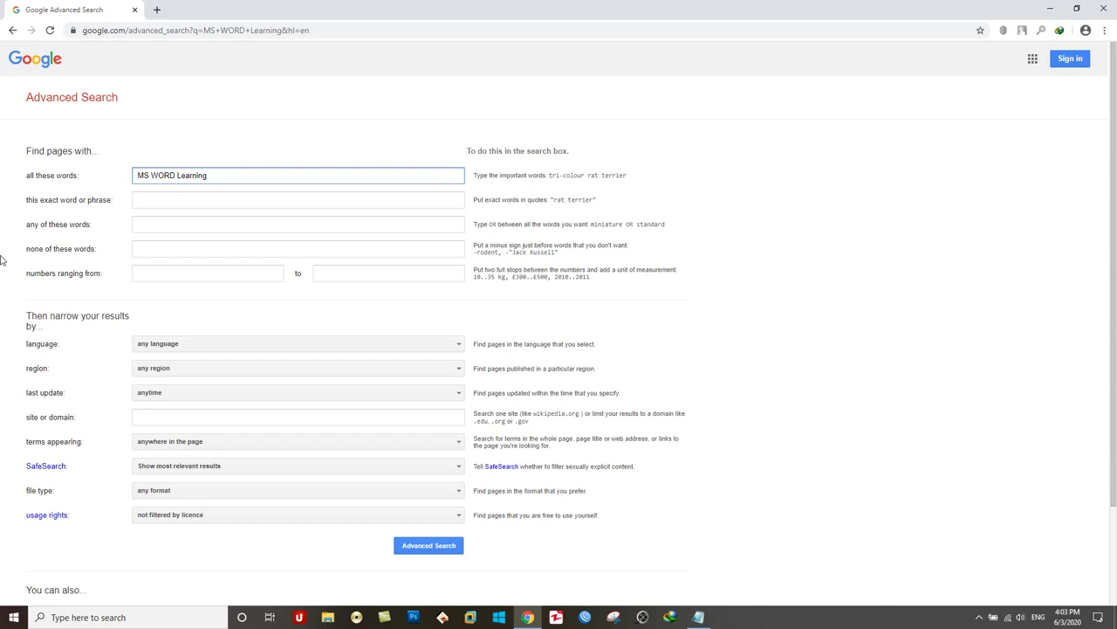
{"action": "scroll", "coordinate": [3, 261], "scroll_direction": "down", "scroll_amount": 3}
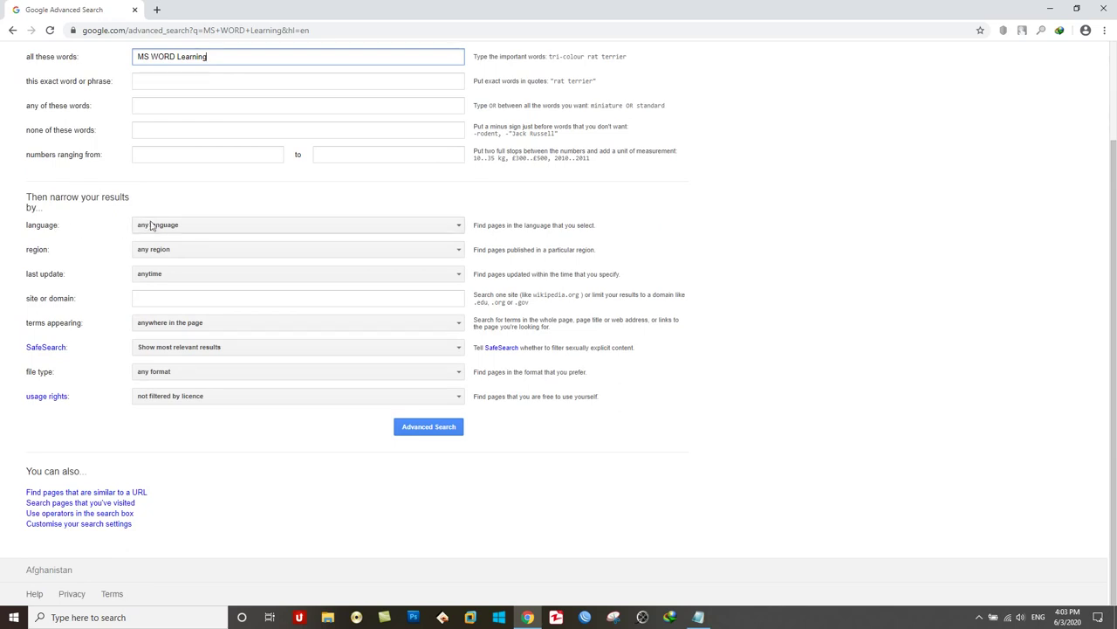
{"action": "left_click", "coordinate": [154, 226]}
{"action": "scroll", "coordinate": [243, 284], "scroll_direction": "down", "scroll_amount": 2}
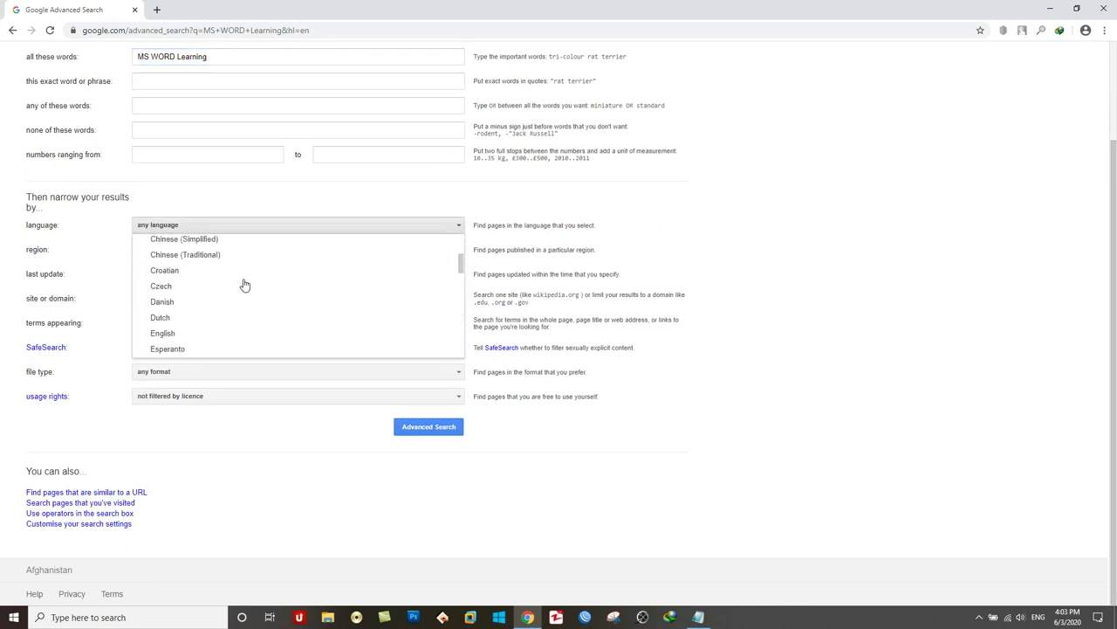
{"action": "scroll", "coordinate": [245, 284], "scroll_direction": "down", "scroll_amount": 1}
{"action": "scroll", "coordinate": [245, 284], "scroll_direction": "down", "scroll_amount": 2}
{"action": "scroll", "coordinate": [244, 285], "scroll_direction": "down", "scroll_amount": 1}
{"action": "scroll", "coordinate": [244, 285], "scroll_direction": "down", "scroll_amount": 3}
{"action": "scroll", "coordinate": [242, 282], "scroll_direction": "down", "scroll_amount": 1}
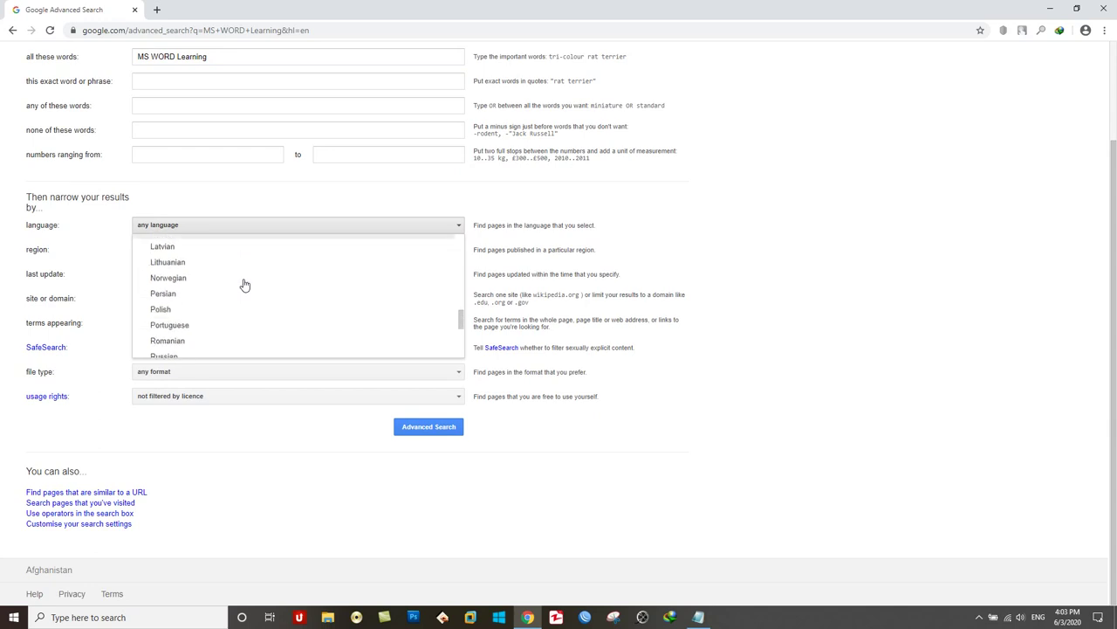
{"action": "left_click", "coordinate": [190, 283]}
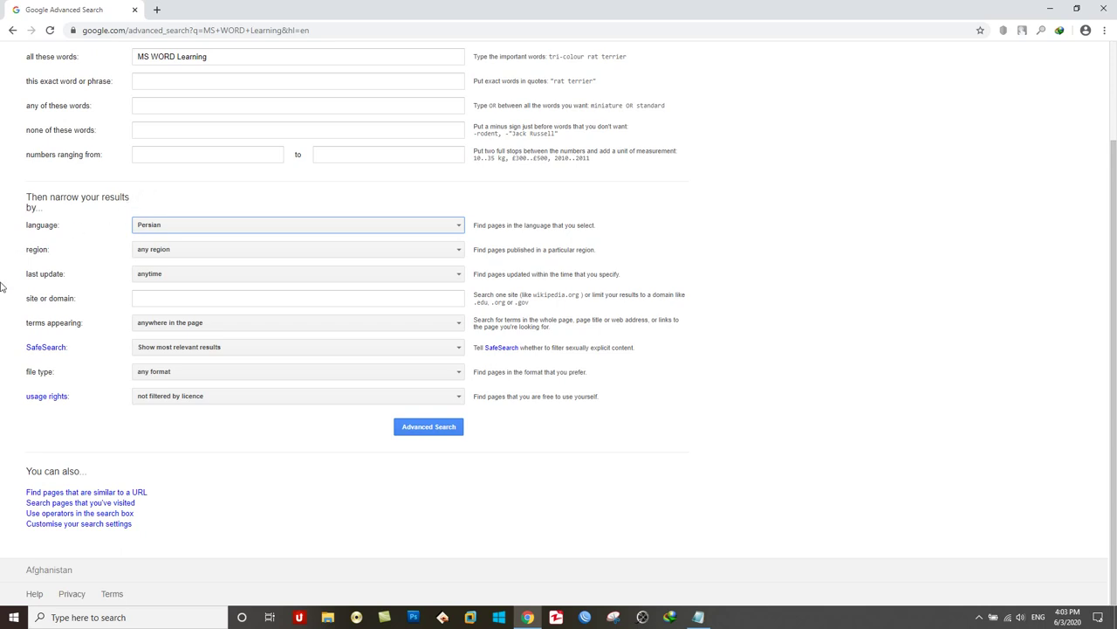
Set file type to Adobe Acrobat PDF (.pdf) and run the advanced search
{"action": "scroll", "coordinate": [2, 289], "scroll_direction": "up", "scroll_amount": 2}
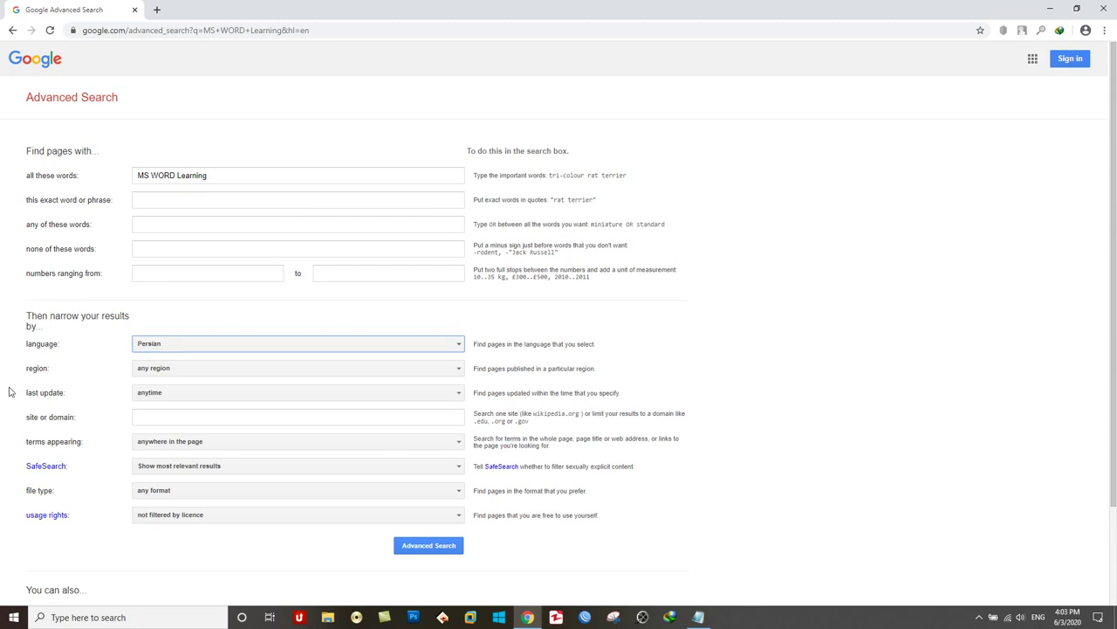
{"action": "scroll", "coordinate": [11, 392], "scroll_direction": "down", "scroll_amount": 3}
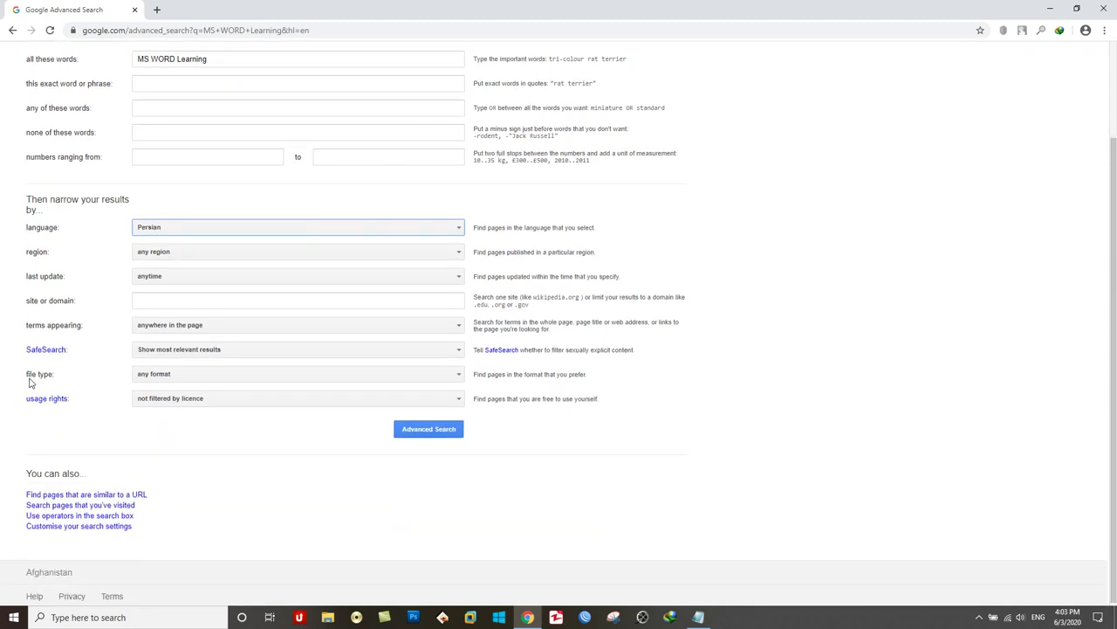
{"action": "left_click", "coordinate": [146, 379]}
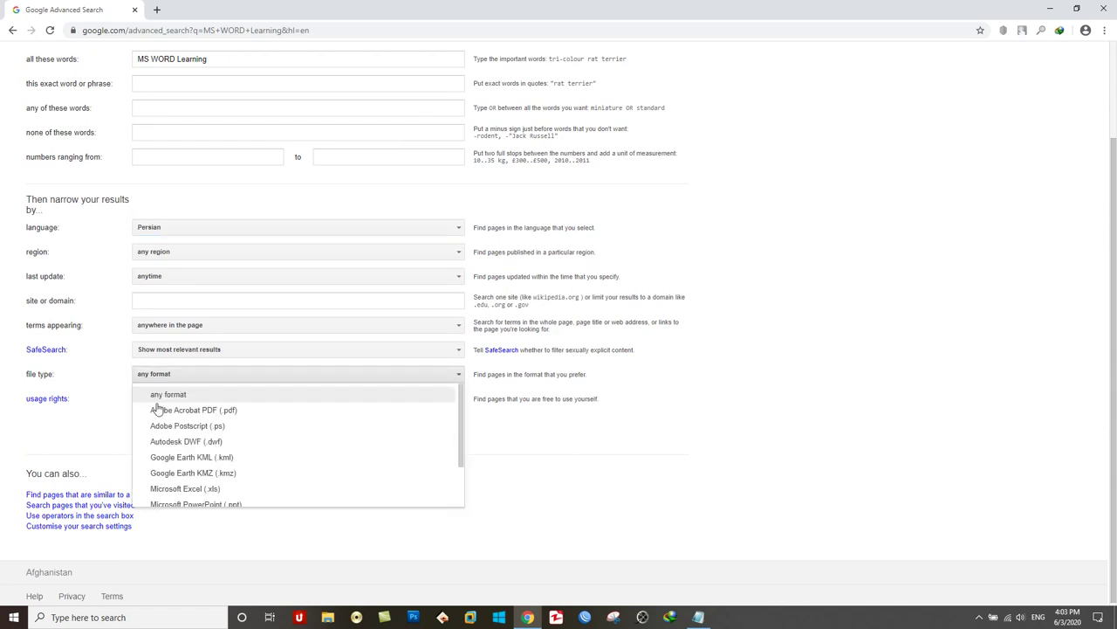
{"action": "left_click", "coordinate": [161, 410]}
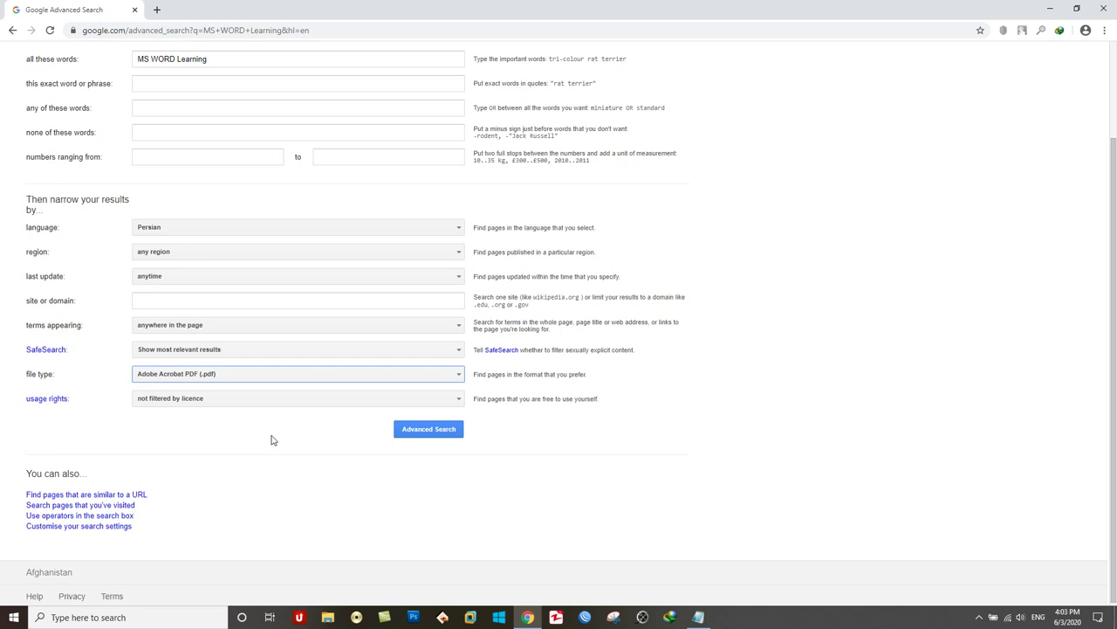
{"action": "left_click", "coordinate": [428, 431]}
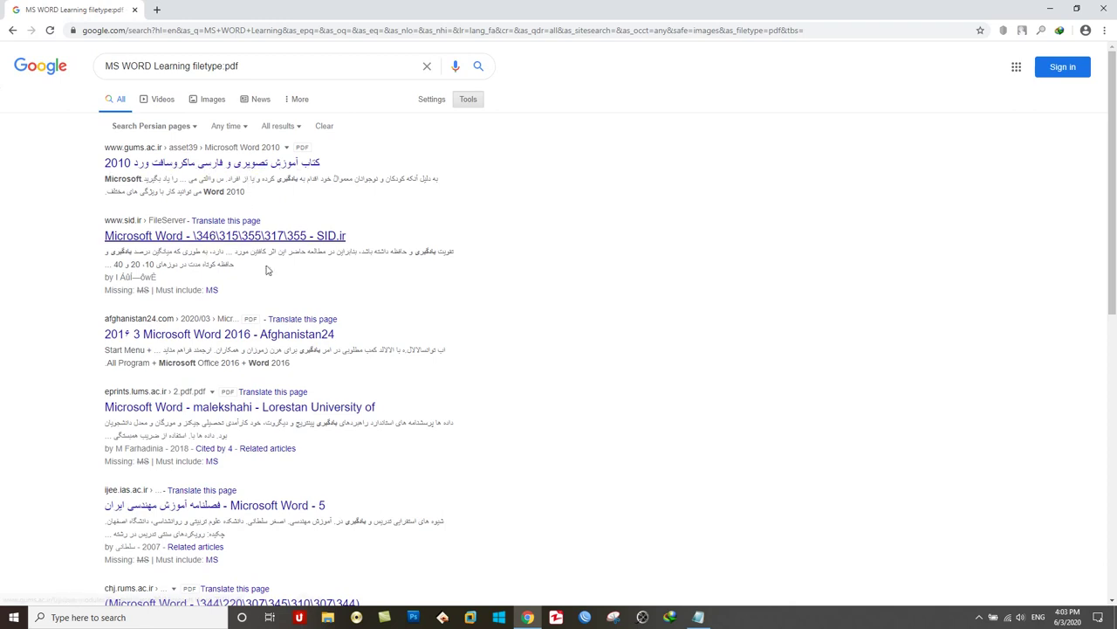
Start downloading the first Persian result, Microsoft Word 2010.pdf from gums.ac.ir
{"action": "scroll", "coordinate": [273, 379], "scroll_direction": "down", "scroll_amount": 2}
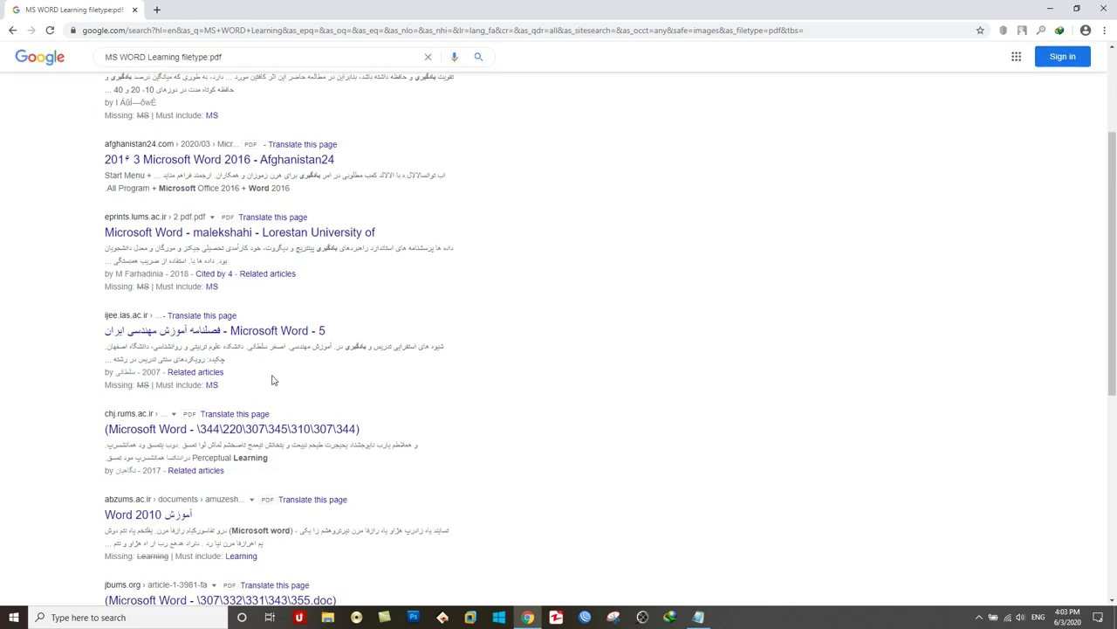
{"action": "scroll", "coordinate": [274, 379], "scroll_direction": "up", "scroll_amount": 1}
{"action": "scroll", "coordinate": [274, 378], "scroll_direction": "up", "scroll_amount": 1}
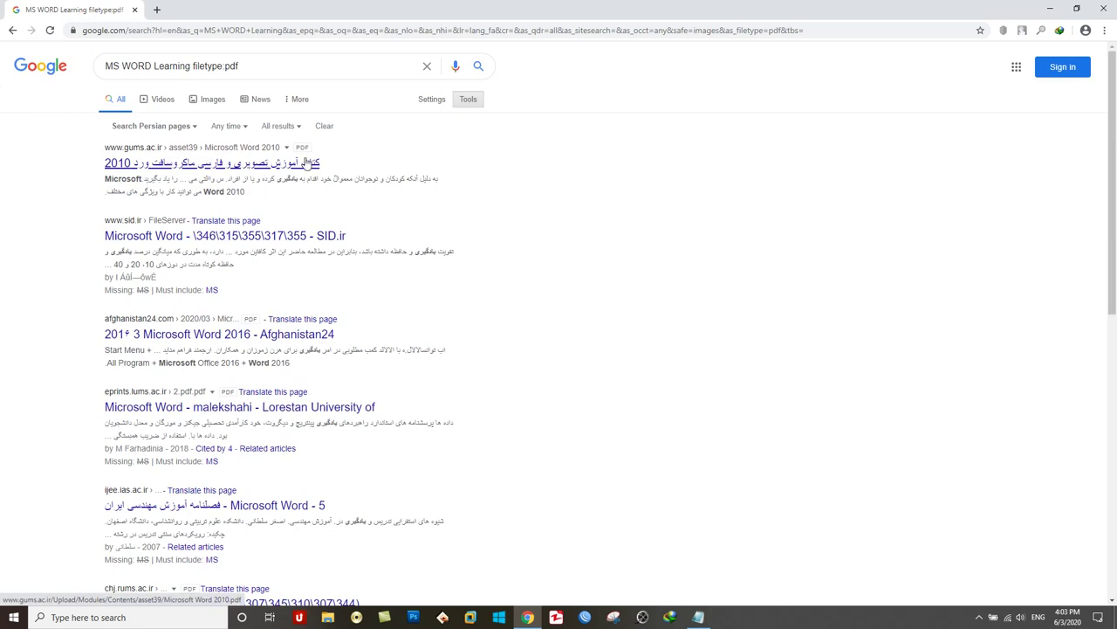
{"action": "left_click", "coordinate": [235, 170]}
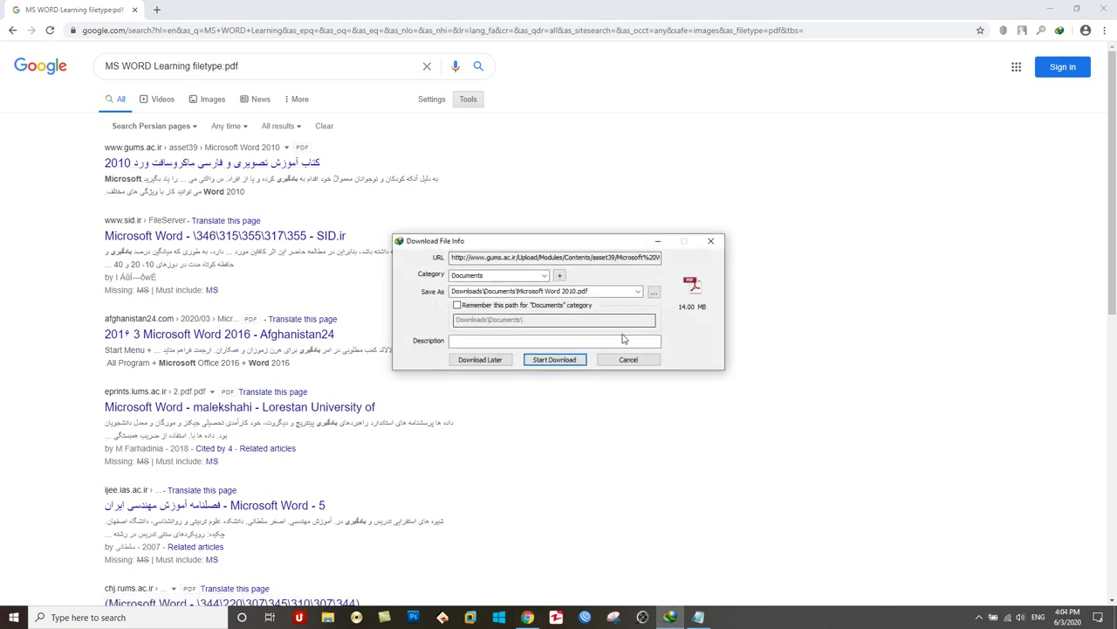
Start the 14.00 MB Microsoft Word 2010.pdf download into Downloads\Documents
{"action": "left_click", "coordinate": [558, 359]}
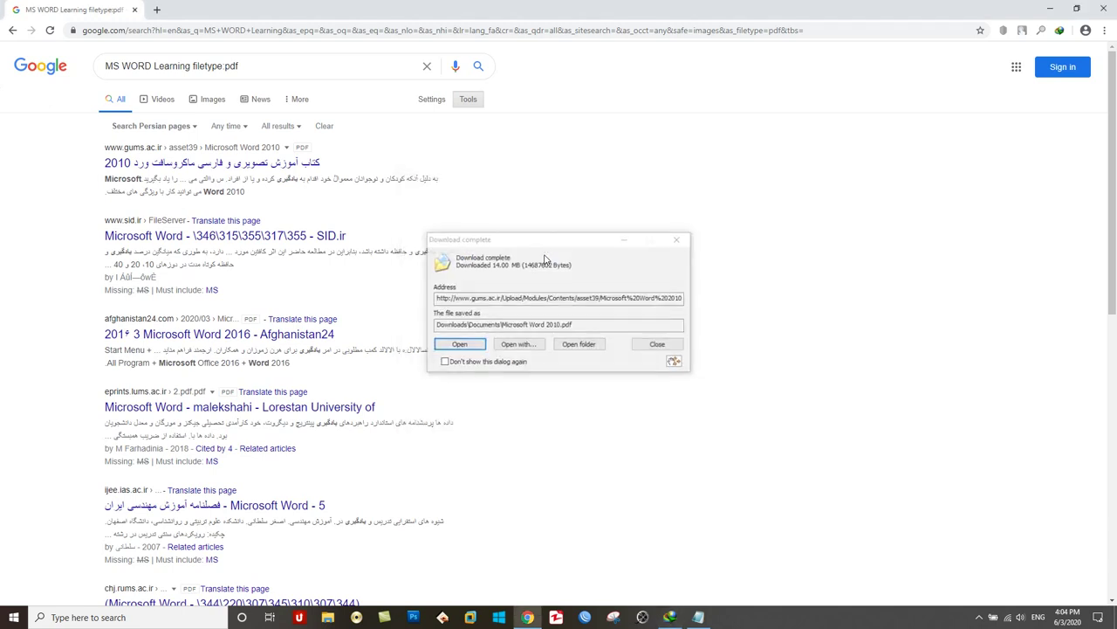
Open the downloaded Microsoft Word 2010.pdf from IDM's Download complete dialog in Adobe Reader
{"action": "left_click", "coordinate": [470, 344]}
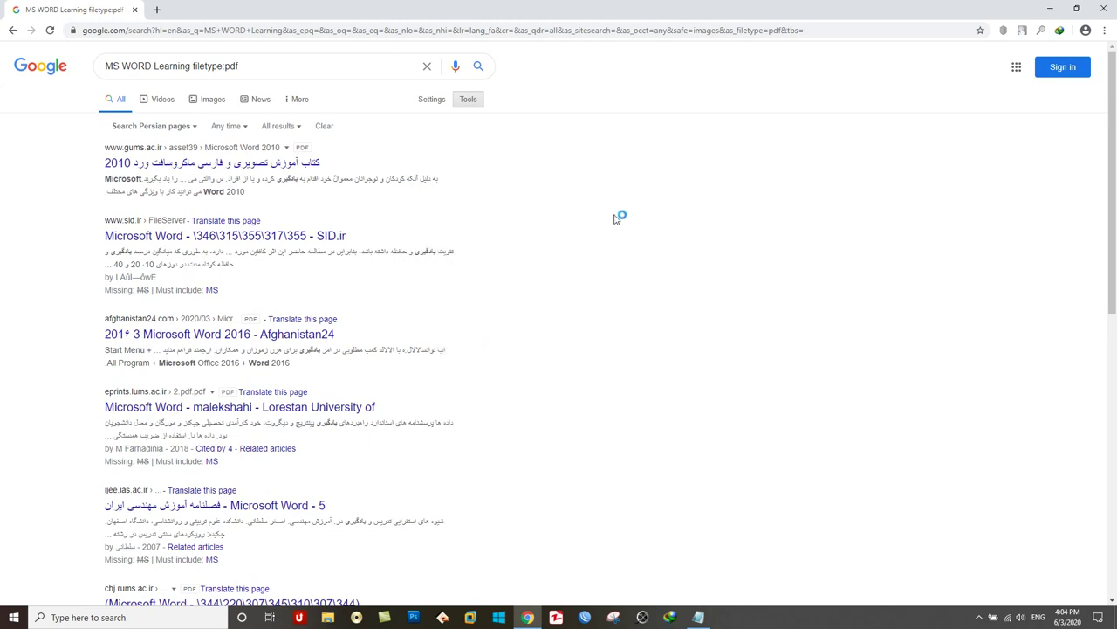